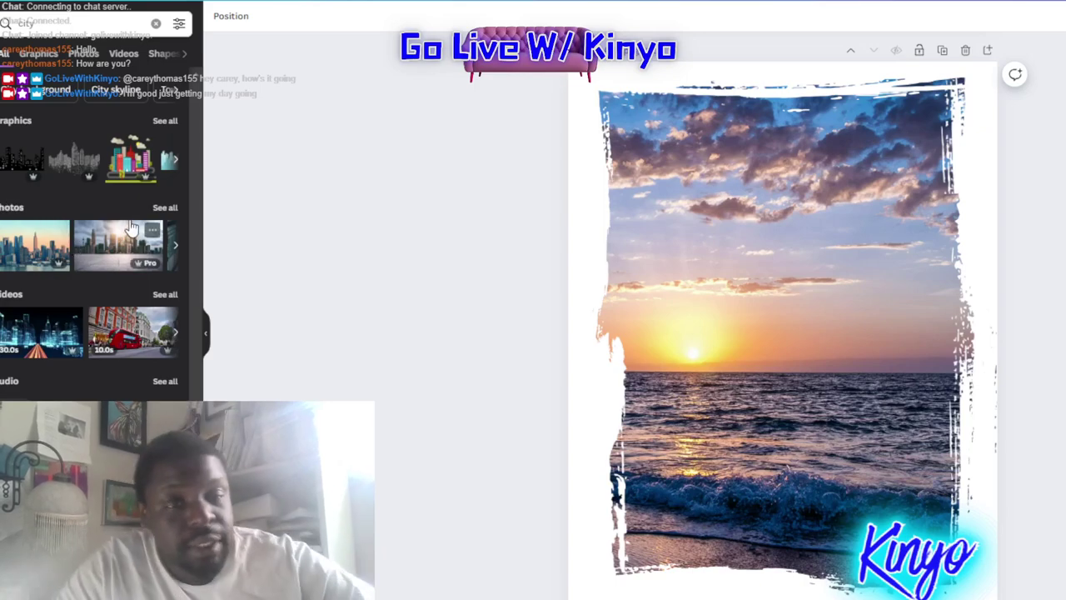
Browse all city photo results, adding and then deleting a trial city night photo.
{"action": "left_click", "coordinate": [164, 209]}
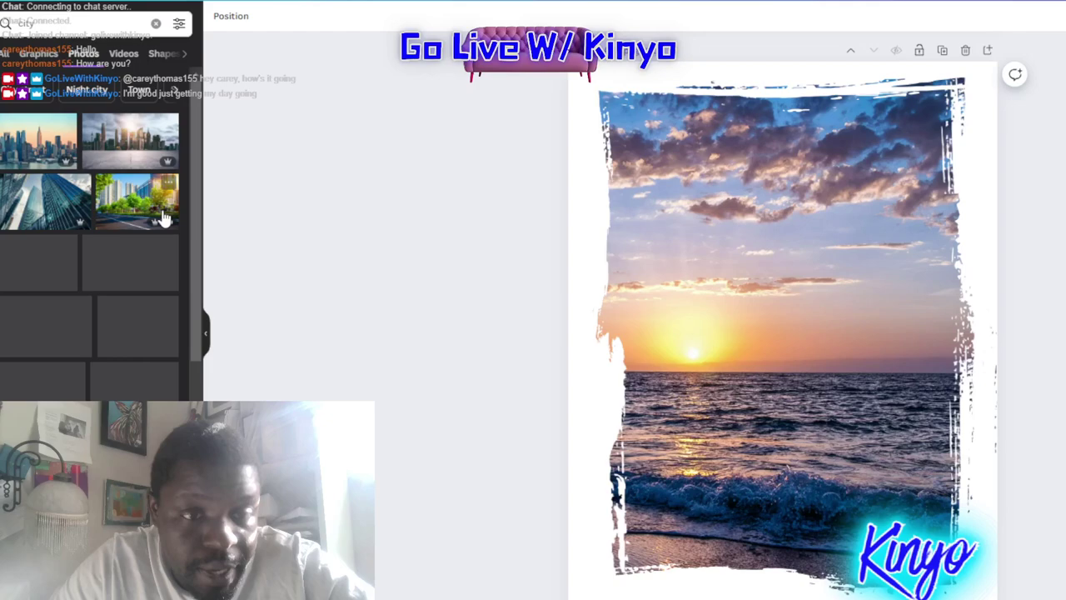
{"action": "scroll", "coordinate": [87, 380], "scroll_direction": "down", "scroll_amount": 3}
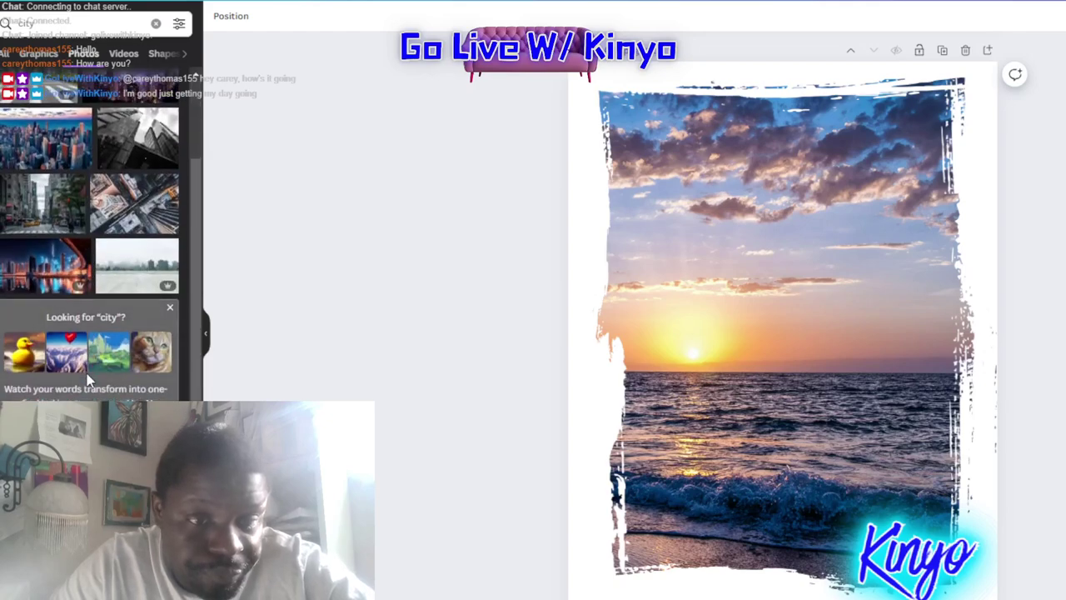
{"action": "scroll", "coordinate": [88, 379], "scroll_direction": "down", "scroll_amount": 5}
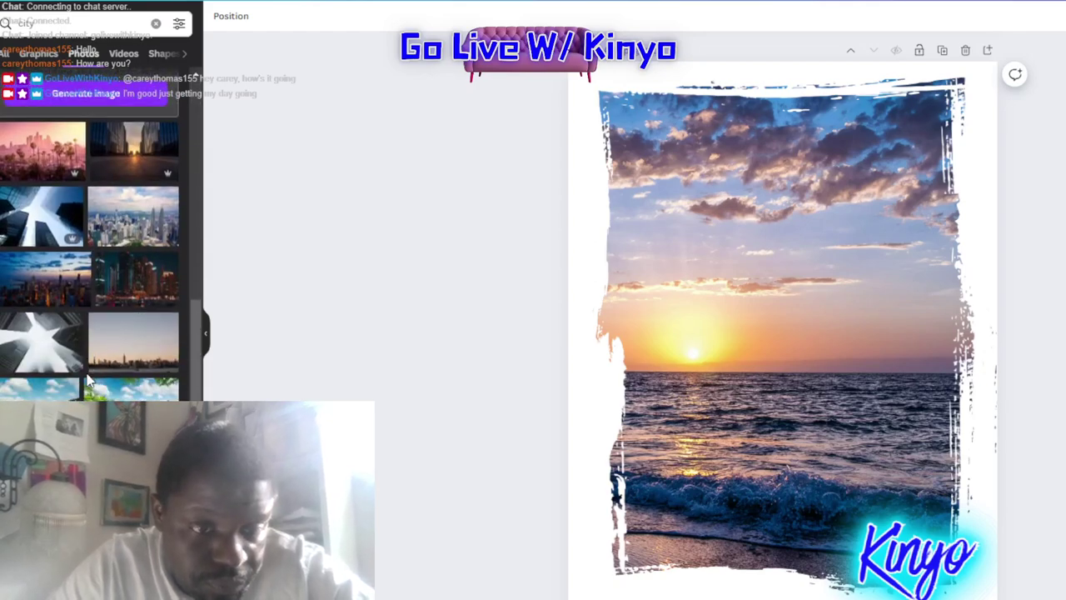
{"action": "left_click", "coordinate": [125, 298]}
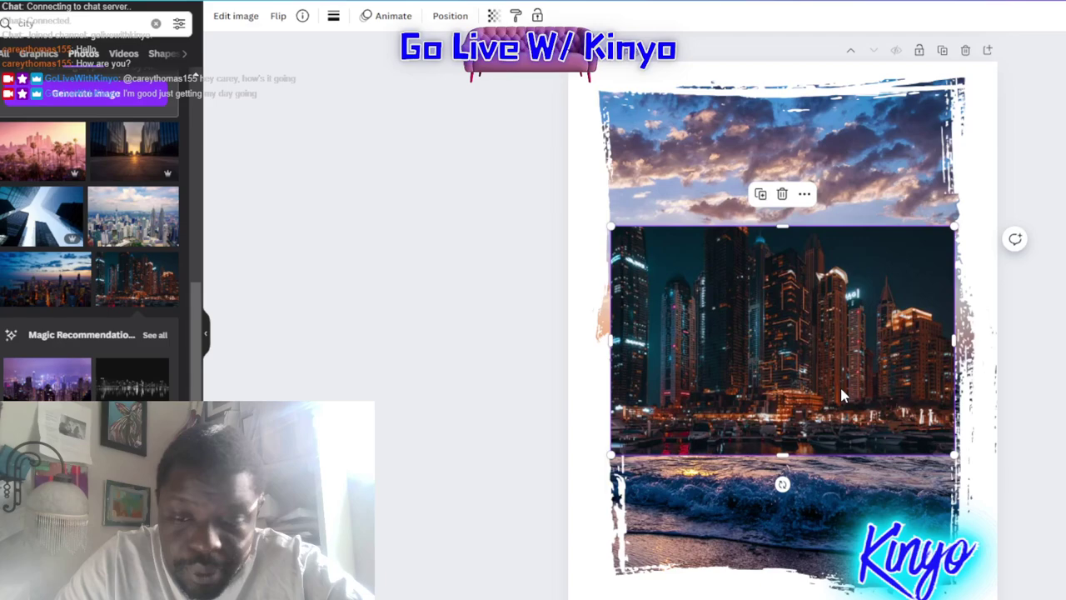
{"action": "key", "text": "Delete"}
Fill the brush frame with a night street photo, after first trying a skyline image.
{"action": "scroll", "coordinate": [90, 234], "scroll_direction": "down", "scroll_amount": 3}
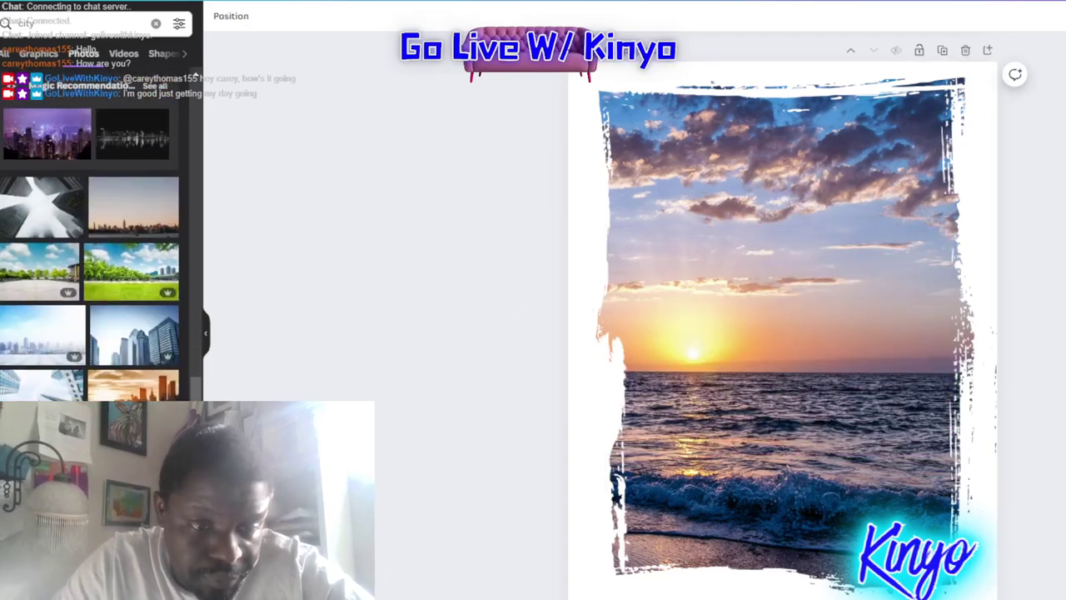
{"action": "left_click_drag", "start_coordinate": [46, 133], "coordinate": [634, 268]}
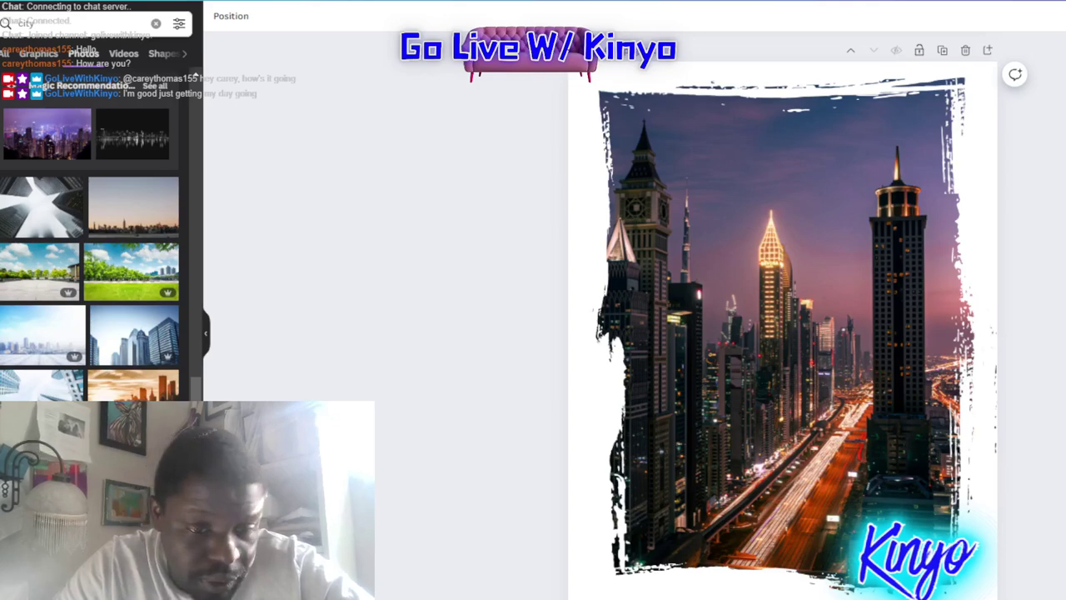
{"action": "scroll", "coordinate": [90, 250], "scroll_direction": "down", "scroll_amount": 3}
{"action": "scroll", "coordinate": [90, 250], "scroll_direction": "down", "scroll_amount": 3}
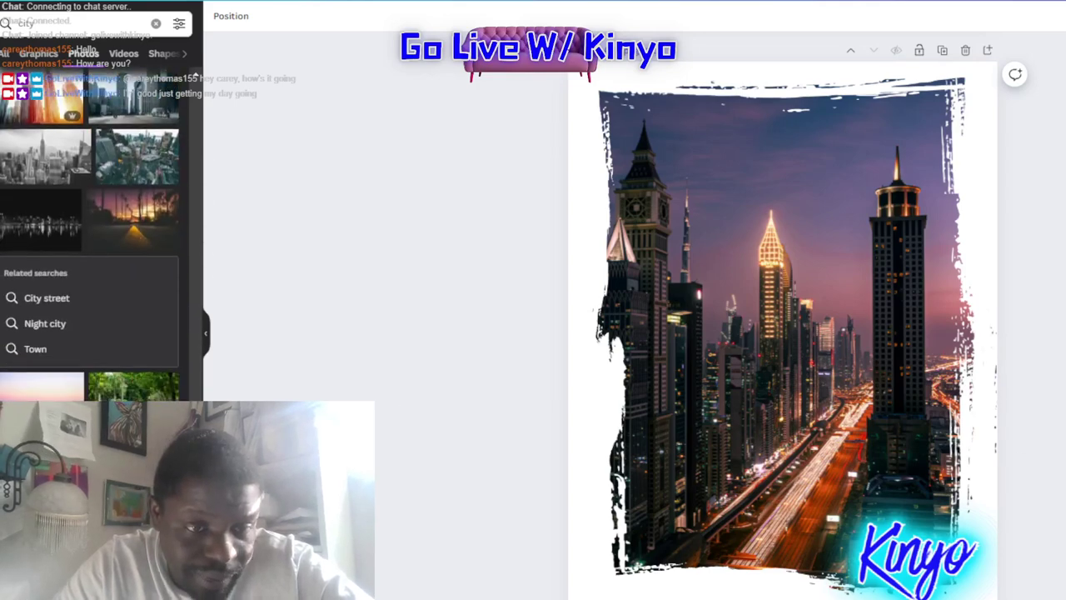
{"action": "scroll", "coordinate": [90, 249], "scroll_direction": "down", "scroll_amount": 2}
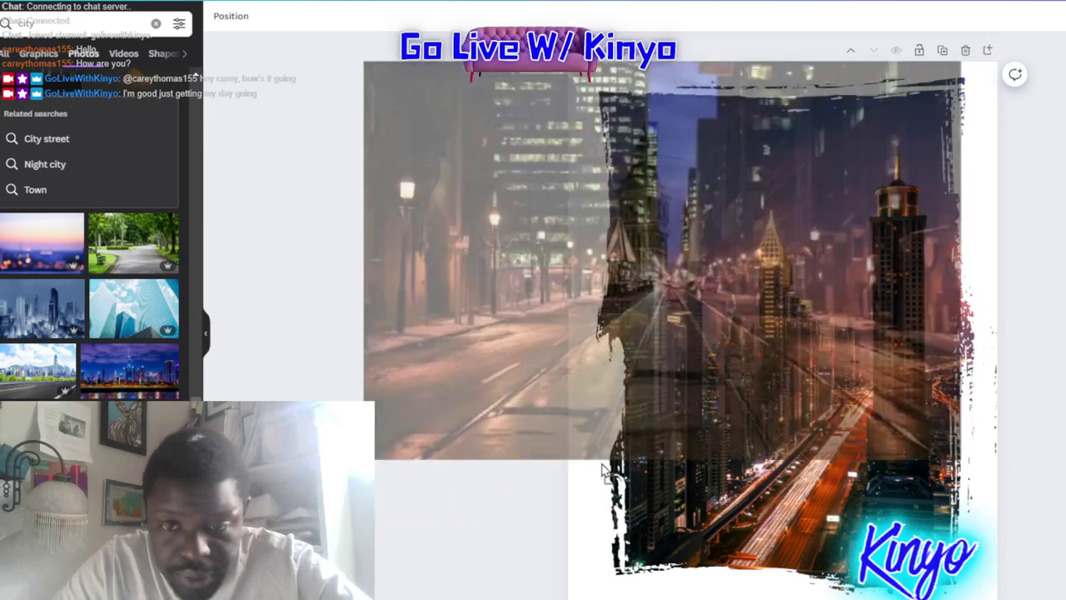
{"action": "left_click_drag", "start_coordinate": [125, 450], "coordinate": [680, 451]}
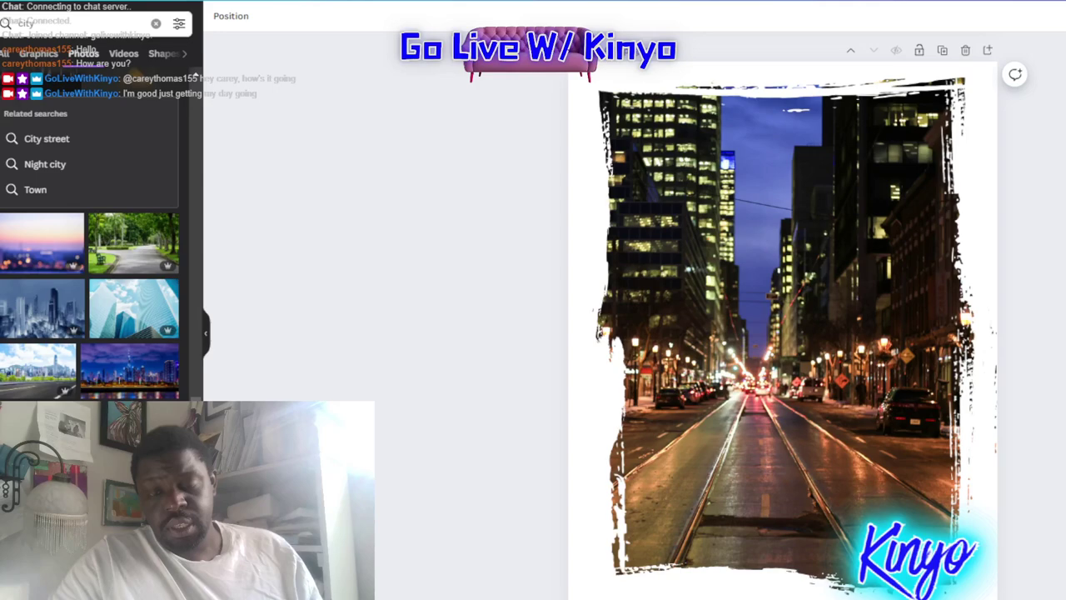
{"action": "left_click", "coordinate": [432, 269]}
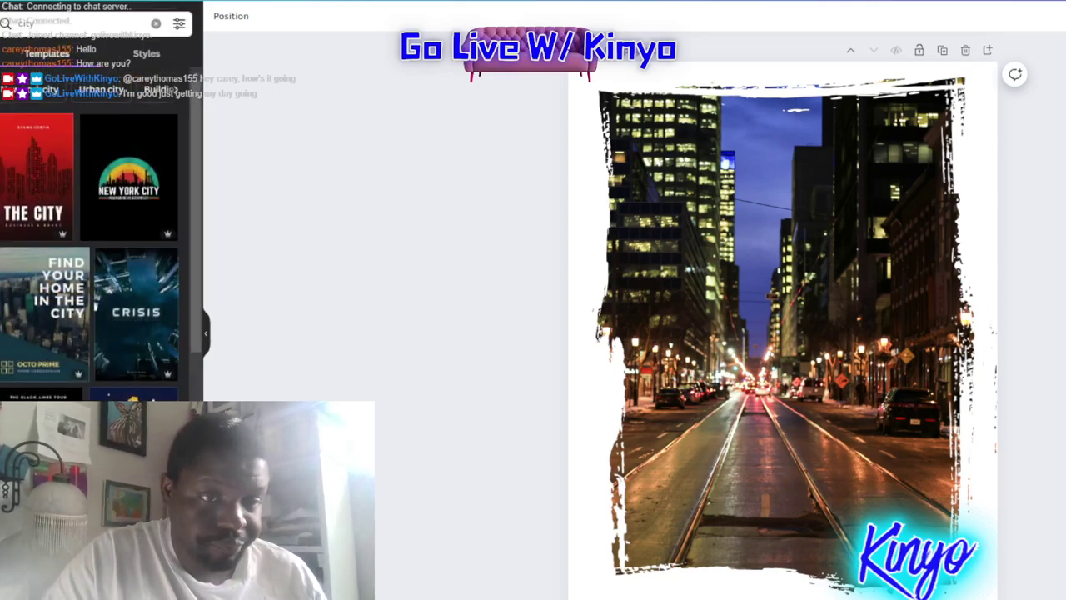
Clear the city search and add a circle from the shape elements.
{"action": "double_click", "coordinate": [65, 25]}
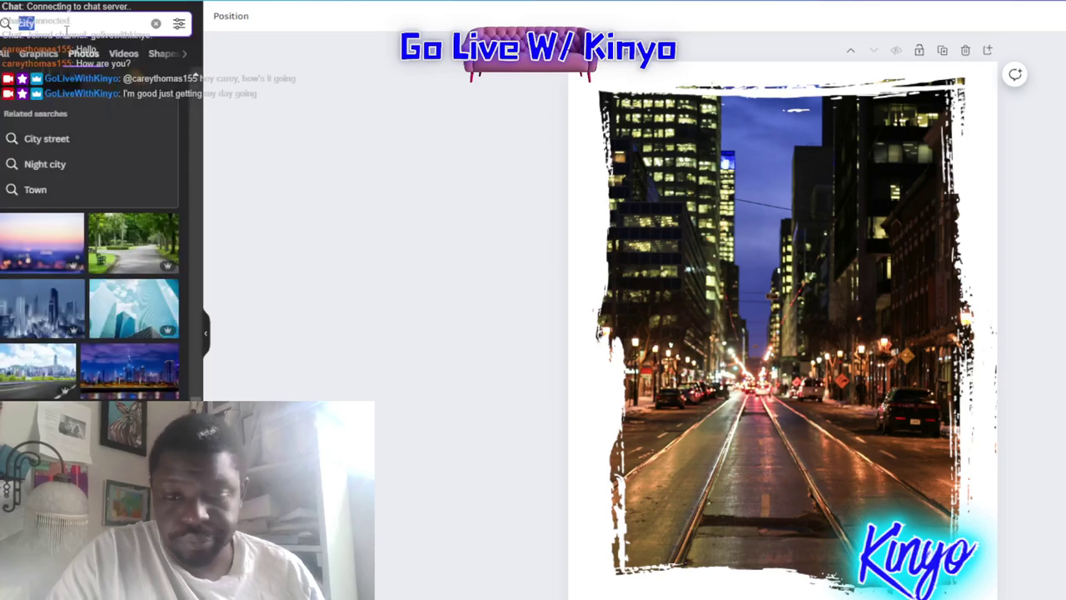
{"action": "key", "text": "BackSpace"}
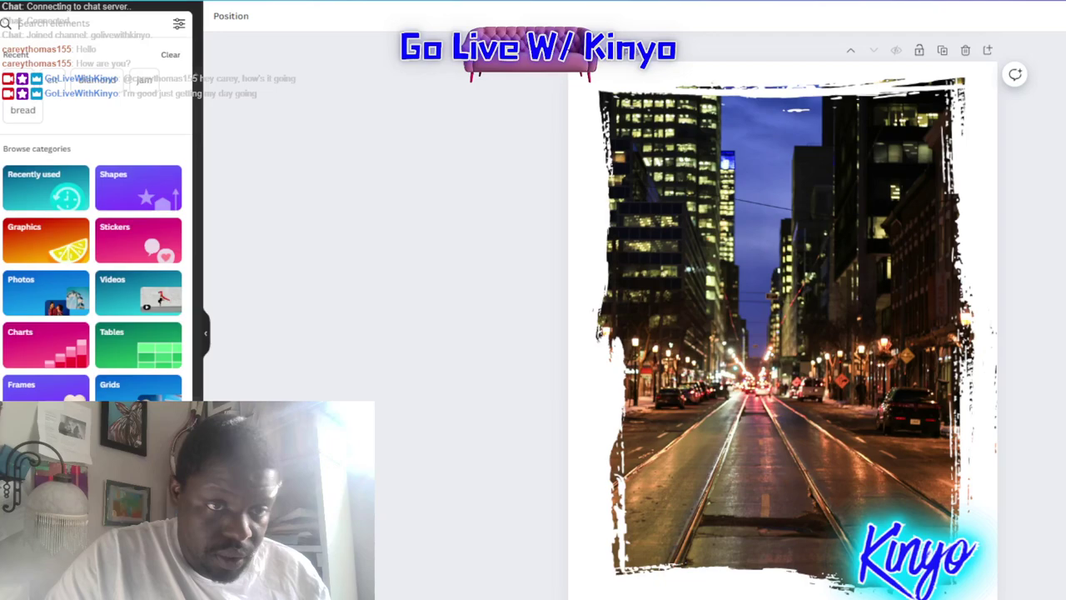
{"action": "key", "text": "Escape"}
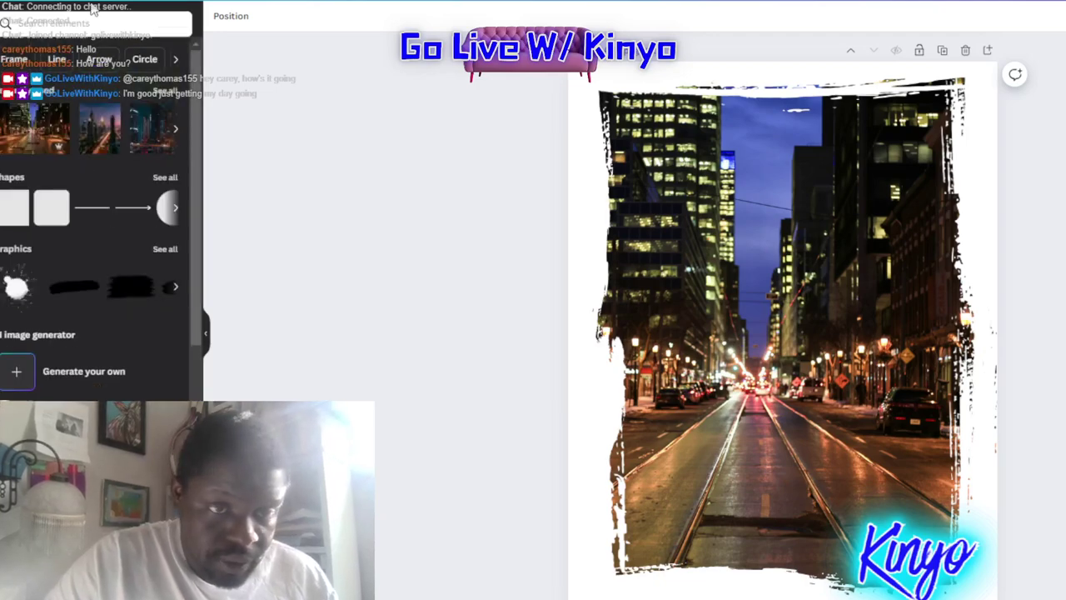
{"action": "left_click", "coordinate": [172, 209]}
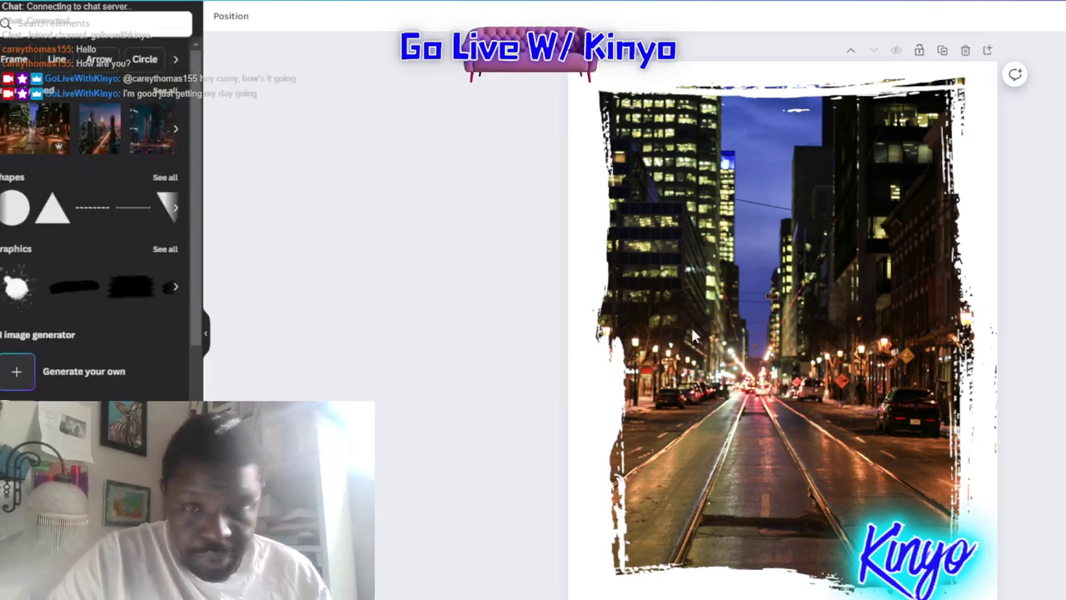
{"action": "left_click", "coordinate": [32, 214]}
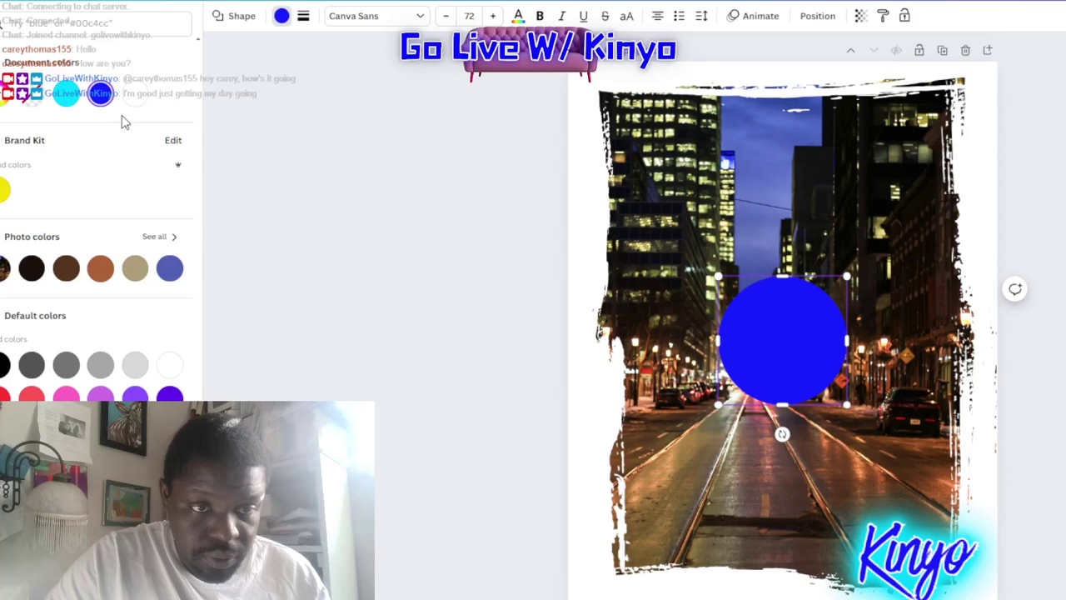
Colour the circle pale cyan and tuck it bottom-right behind the Kinyo logo.
{"action": "left_click", "coordinate": [65, 95]}
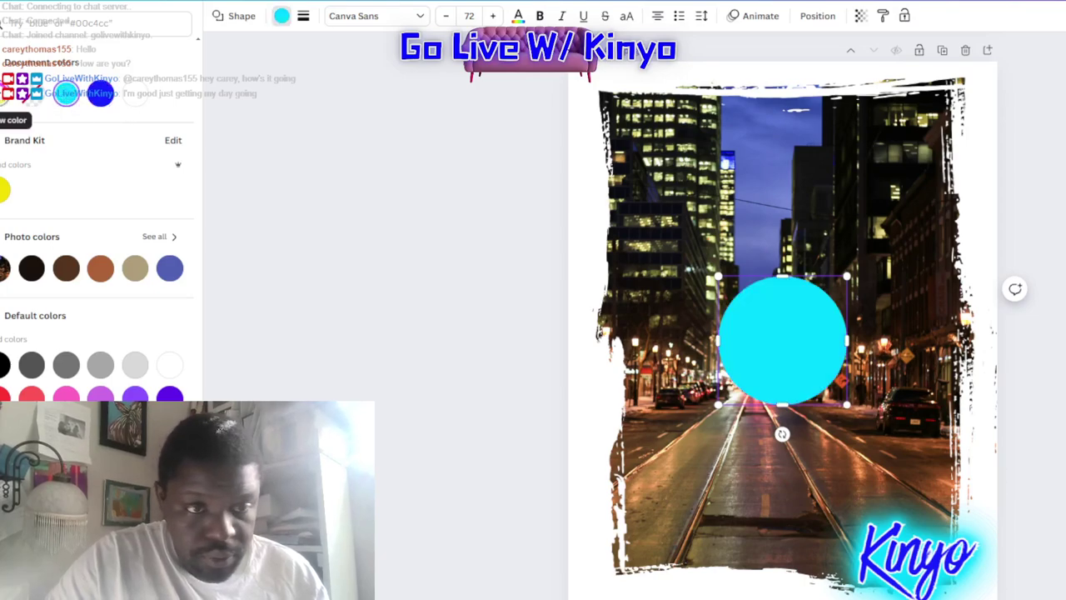
{"action": "left_click", "coordinate": [65, 94]}
{"action": "mouse_move", "coordinate": [122, 169]}
{"action": "left_mouse_down"}
{"action": "mouse_move", "coordinate": [92, 149]}
{"action": "mouse_move", "coordinate": [40, 173]}
{"action": "mouse_move", "coordinate": [34, 157]}
{"action": "left_mouse_up"}
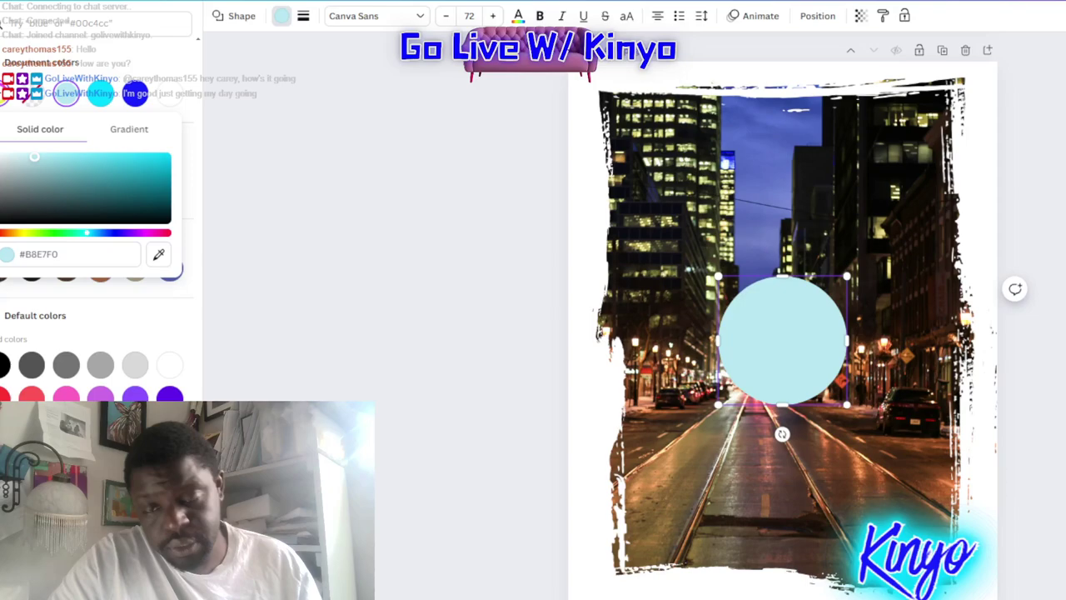
{"action": "left_click_drag", "start_coordinate": [791, 316], "coordinate": [851, 417]}
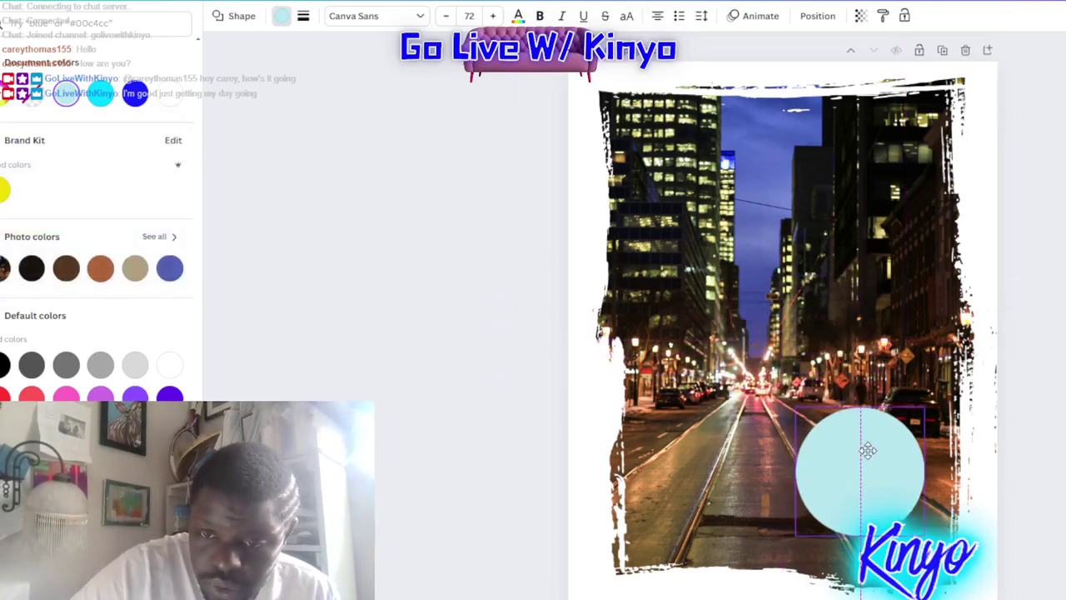
{"action": "left_click_drag", "start_coordinate": [852, 417], "coordinate": [877, 480]}
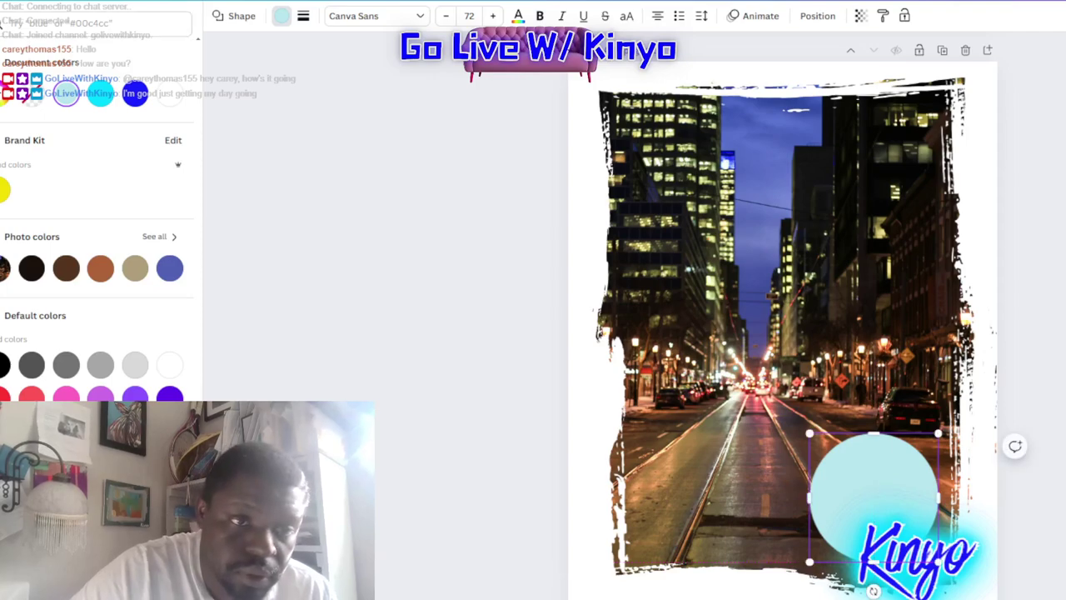
{"action": "left_click", "coordinate": [4, 23]}
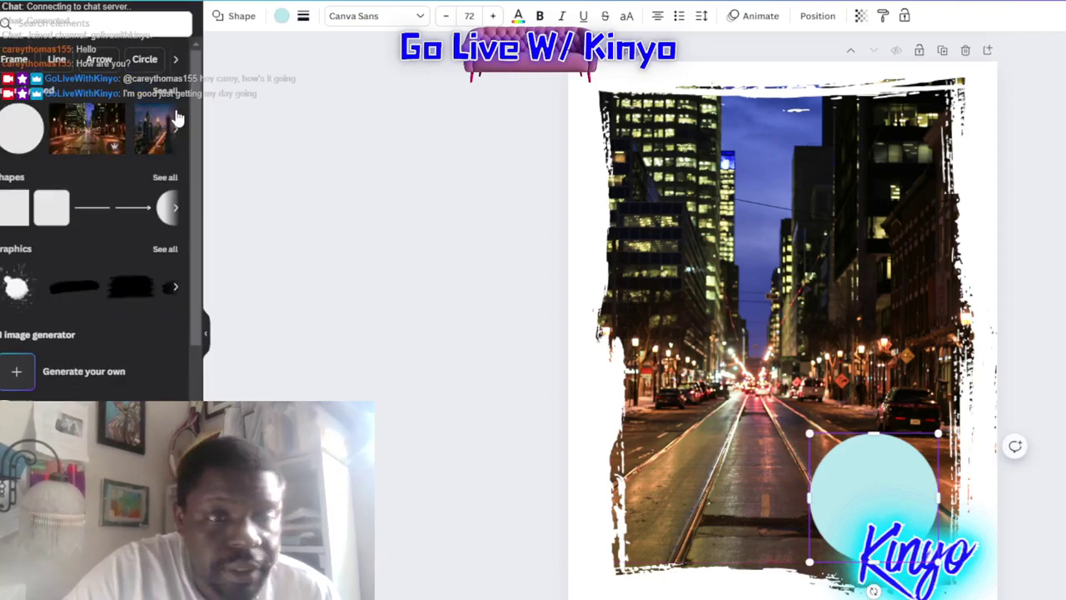
{"action": "left_click", "coordinate": [7, 209]}
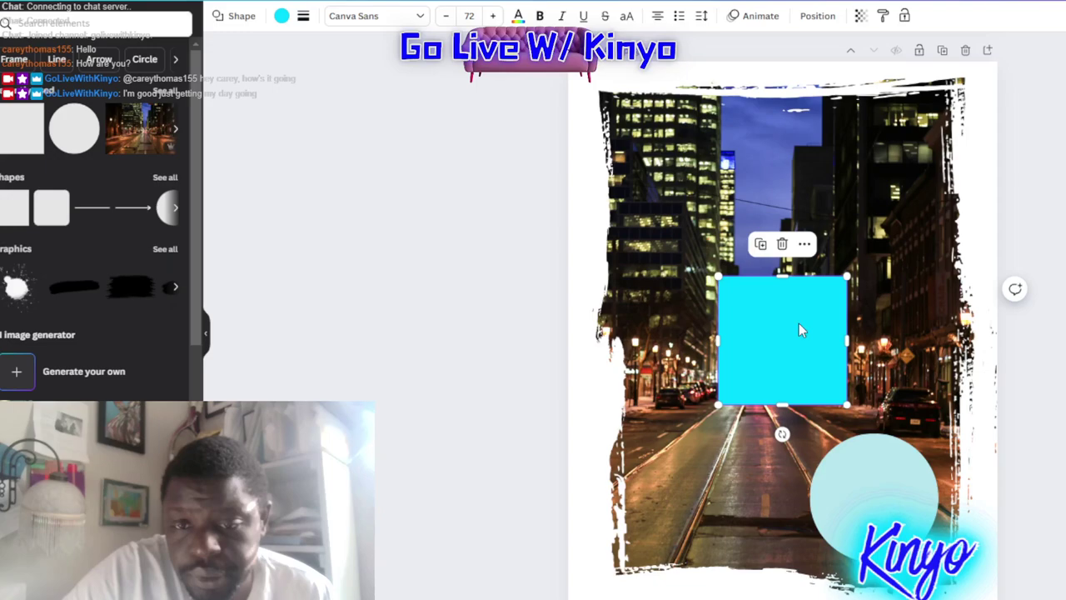
{"action": "left_click_drag", "start_coordinate": [717, 340], "coordinate": [631, 361]}
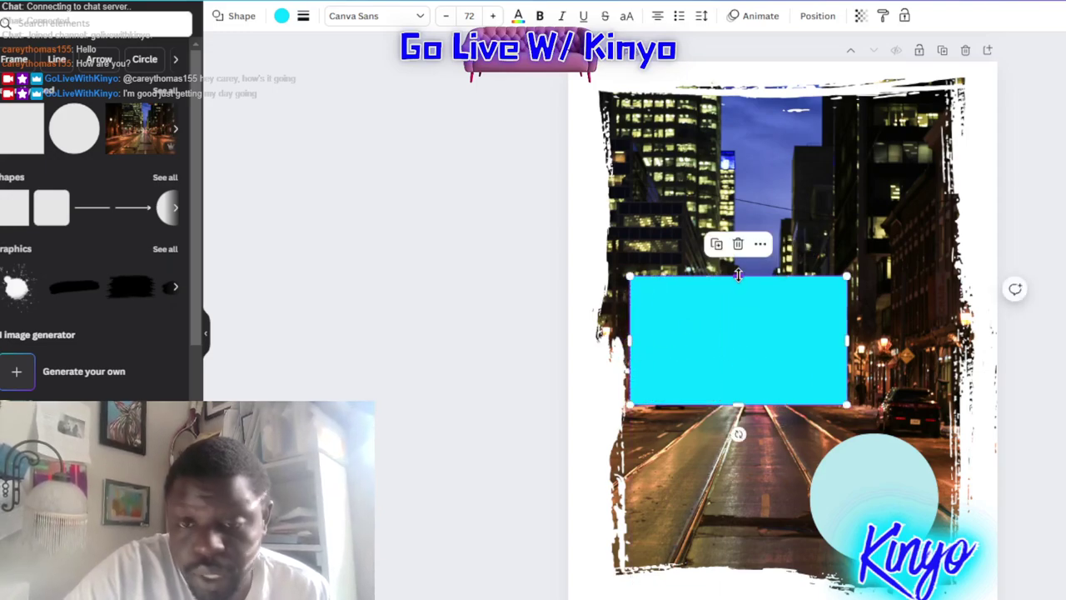
{"action": "left_click_drag", "start_coordinate": [738, 275], "coordinate": [761, 418]}
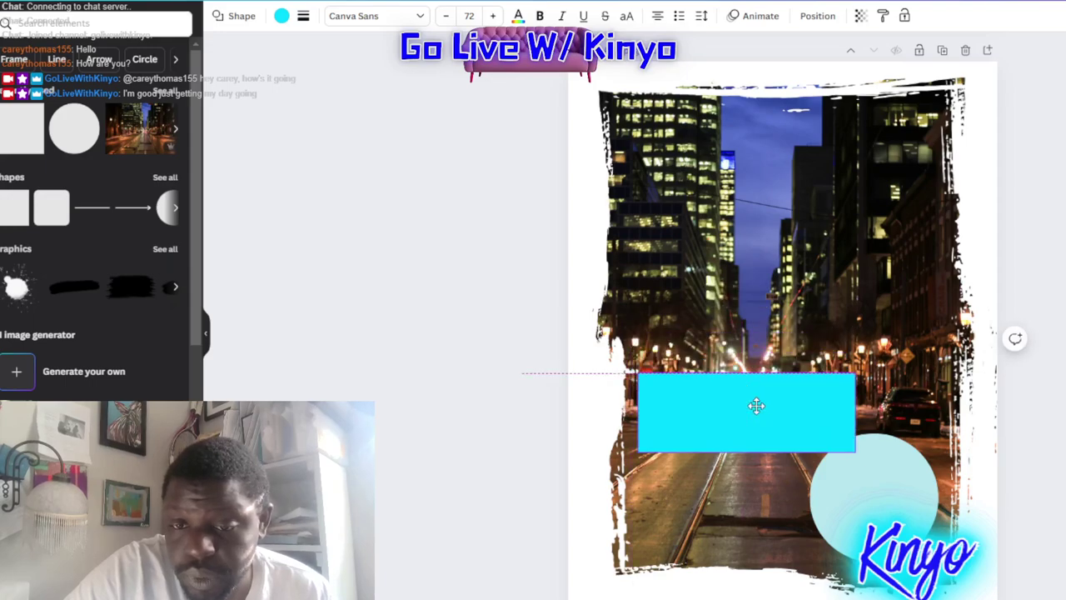
{"action": "left_click", "coordinate": [807, 16]}
{"action": "left_click", "coordinate": [117, 75]}
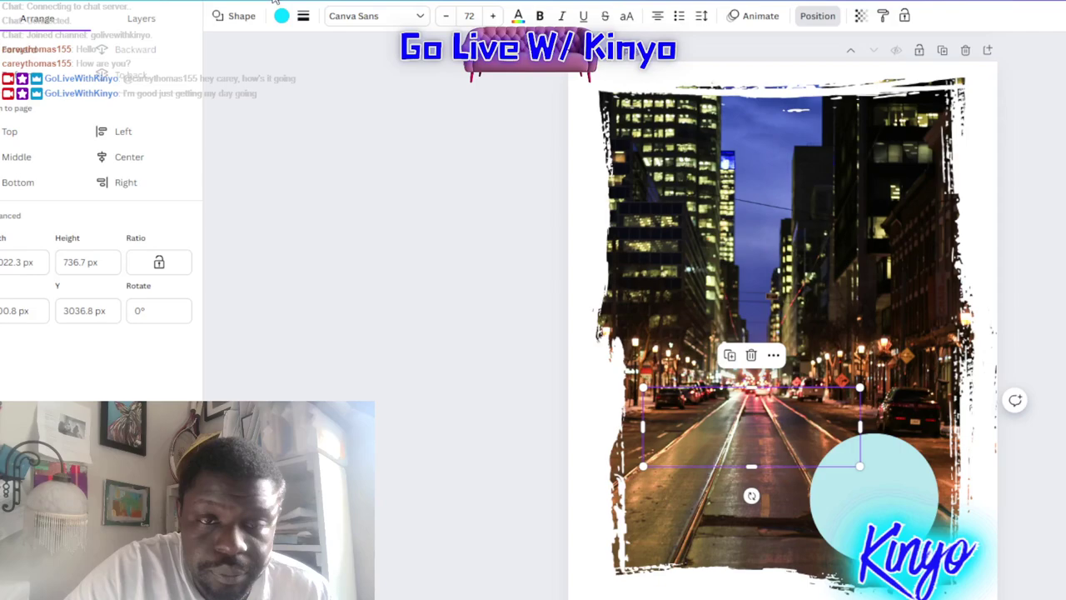
{"action": "left_click", "coordinate": [35, 50]}
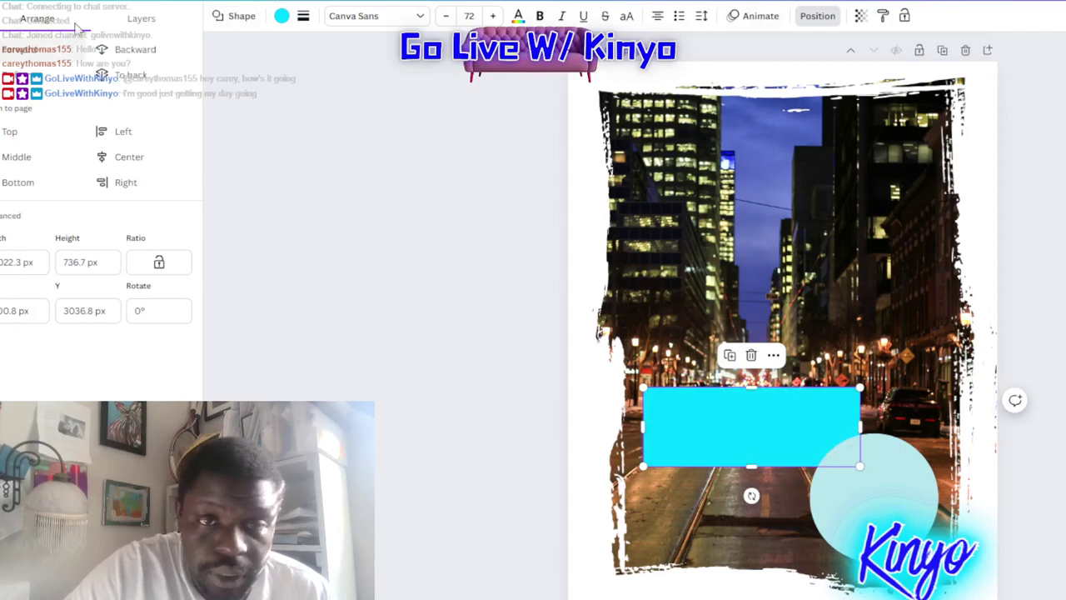
{"action": "left_click", "coordinate": [282, 17]}
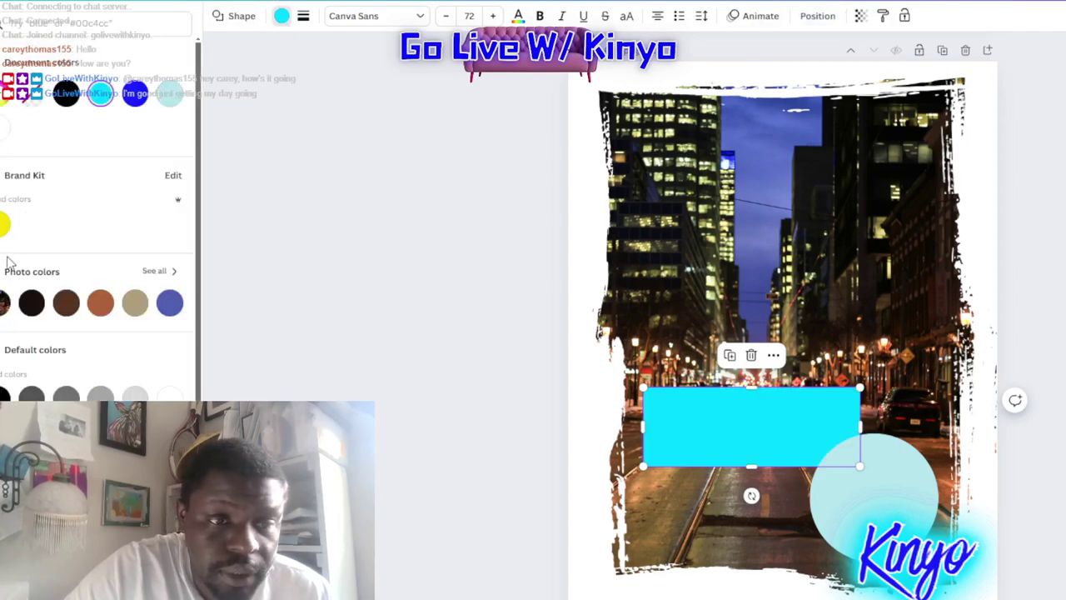
{"action": "key", "text": "ctrl+z"}
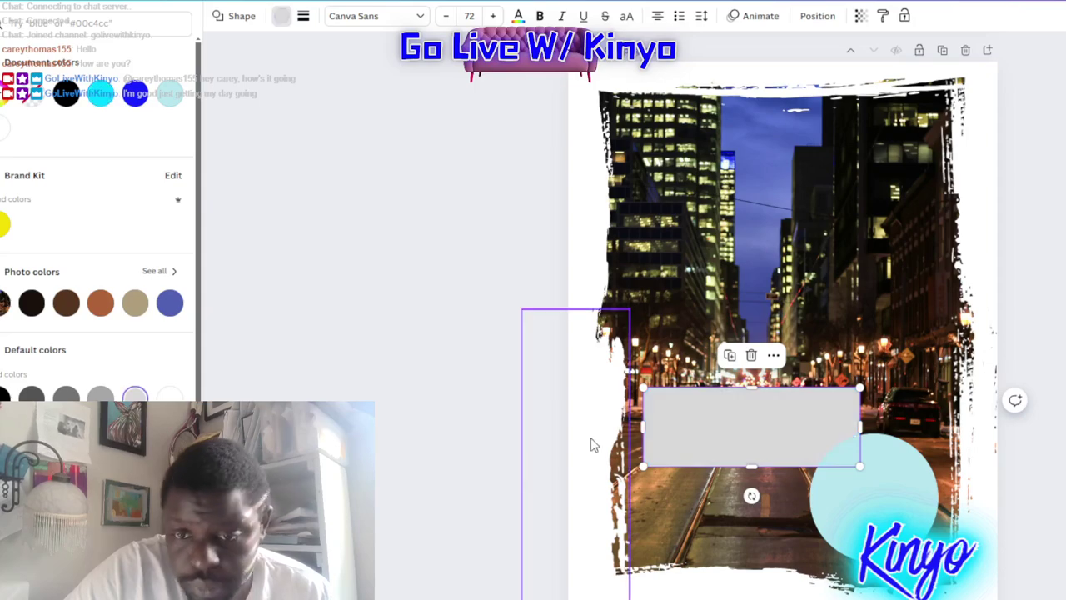
{"action": "left_click", "coordinate": [469, 475]}
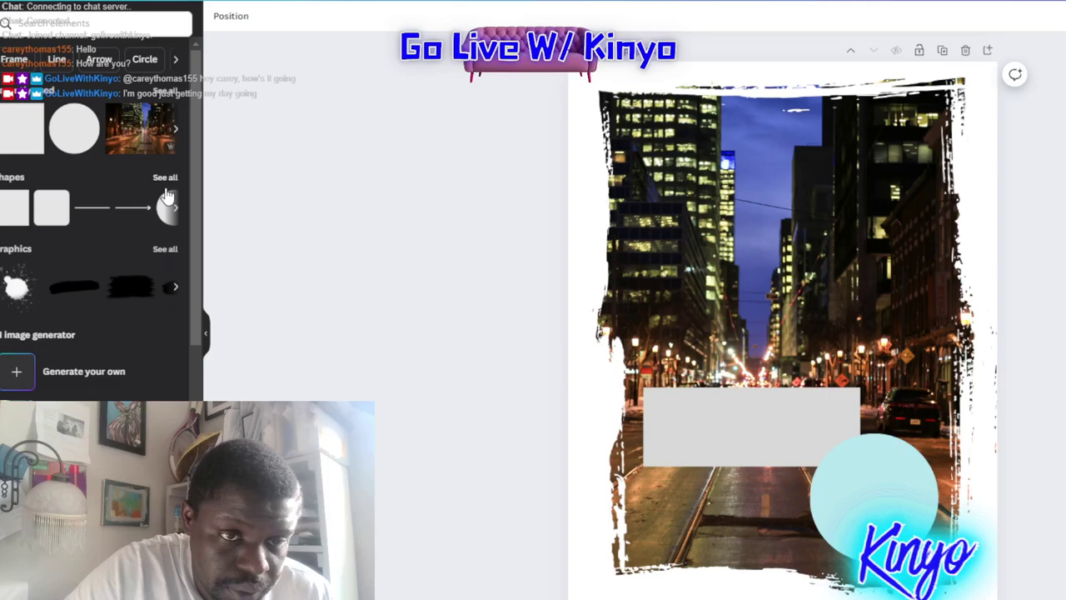
{"action": "scroll", "coordinate": [100, 250], "scroll_direction": "down", "scroll_amount": 2}
Add a straight line, rotate it steeply, thicken it and stretch it to the photo's top.
{"action": "scroll", "coordinate": [79, 252], "scroll_direction": "up", "scroll_amount": 2}
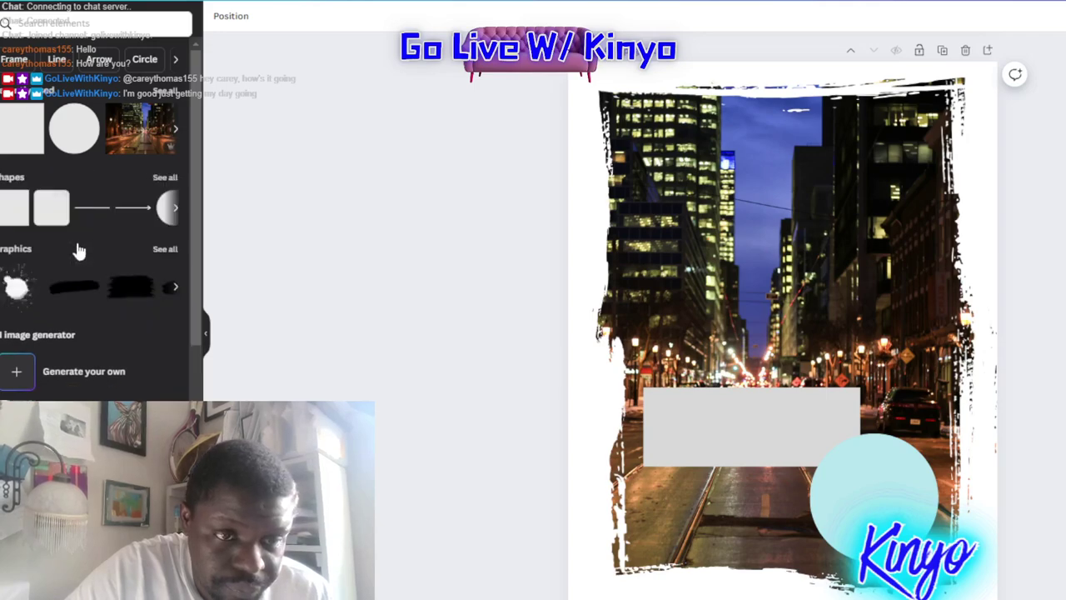
{"action": "left_click", "coordinate": [91, 207]}
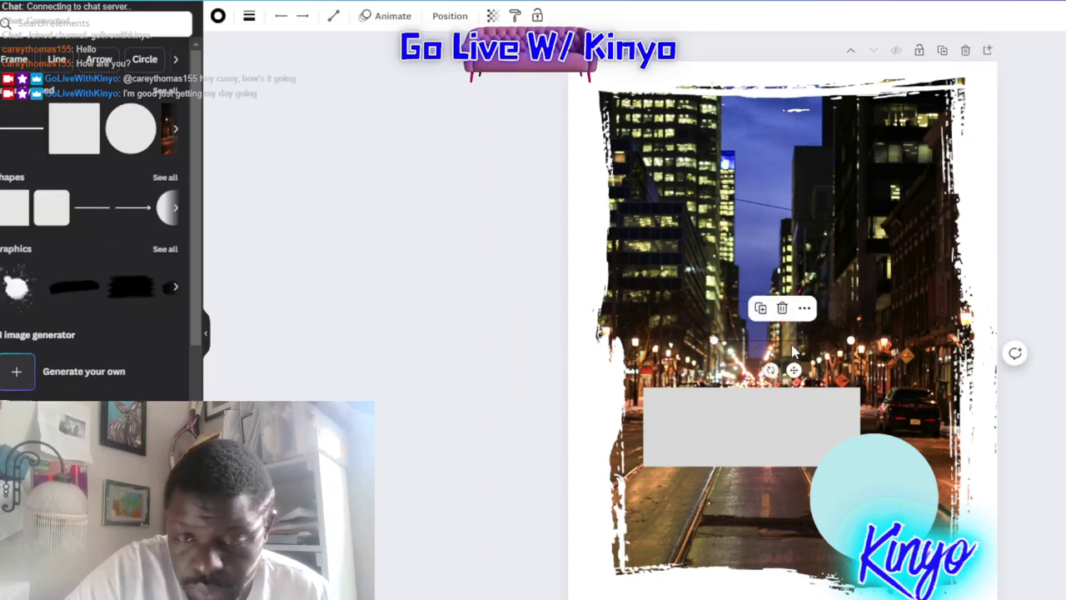
{"action": "left_click_drag", "start_coordinate": [772, 371], "coordinate": [847, 397]}
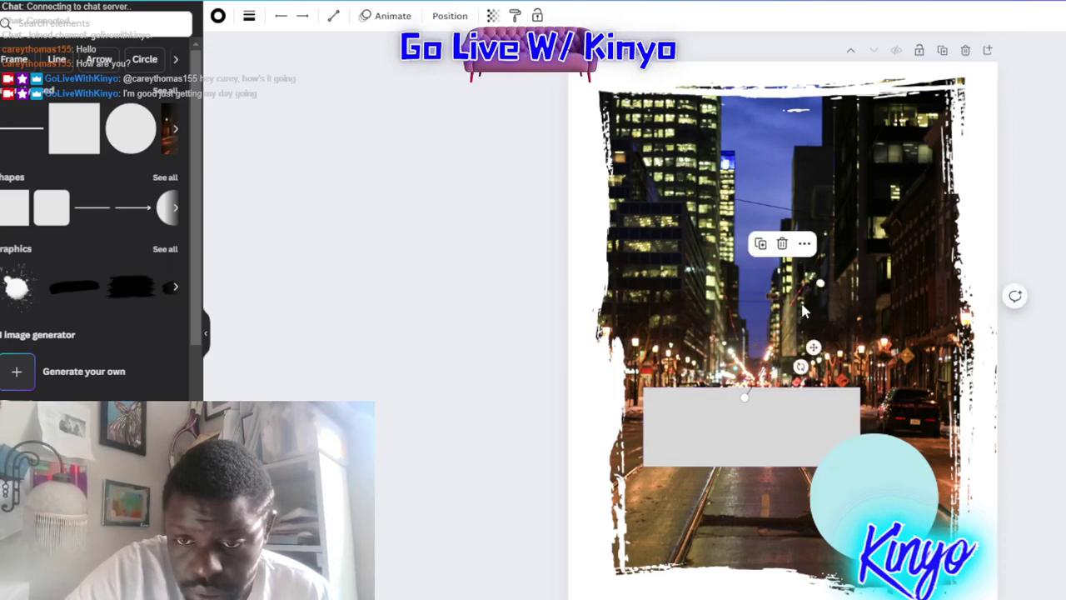
{"action": "left_click", "coordinate": [249, 17]}
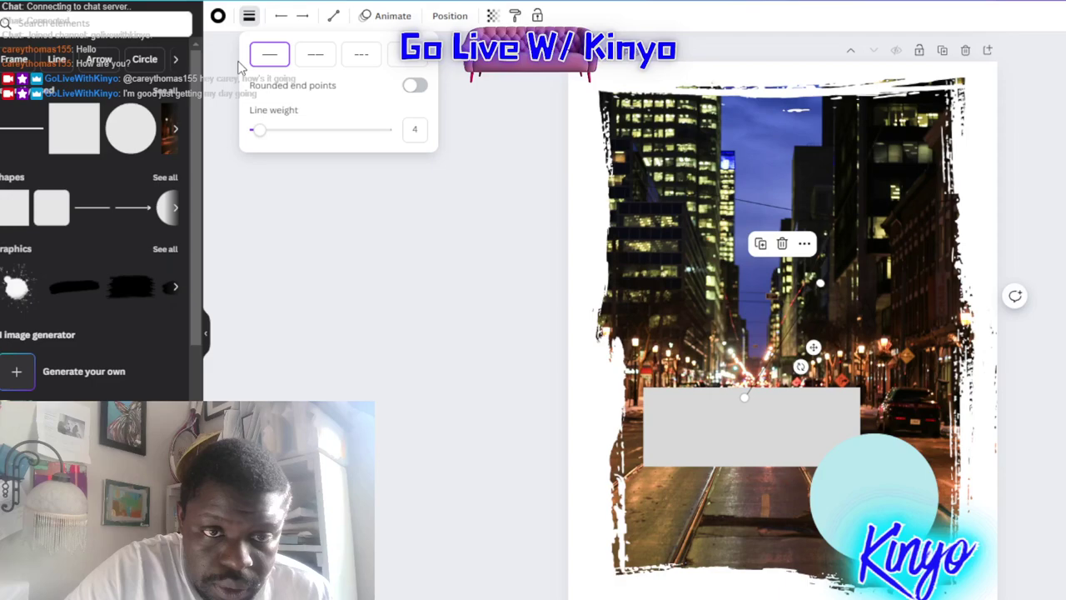
{"action": "left_click", "coordinate": [289, 133]}
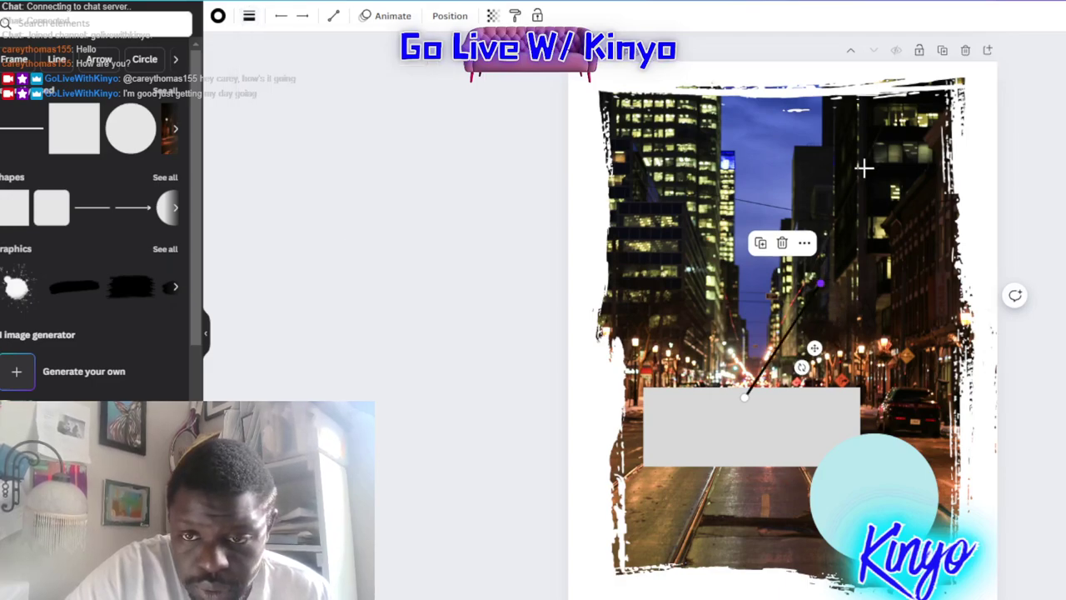
{"action": "mouse_move", "coordinate": [820, 284]}
{"action": "left_mouse_down"}
{"action": "mouse_move", "coordinate": [791, 117]}
{"action": "mouse_move", "coordinate": [808, 115]}
{"action": "left_mouse_up"}
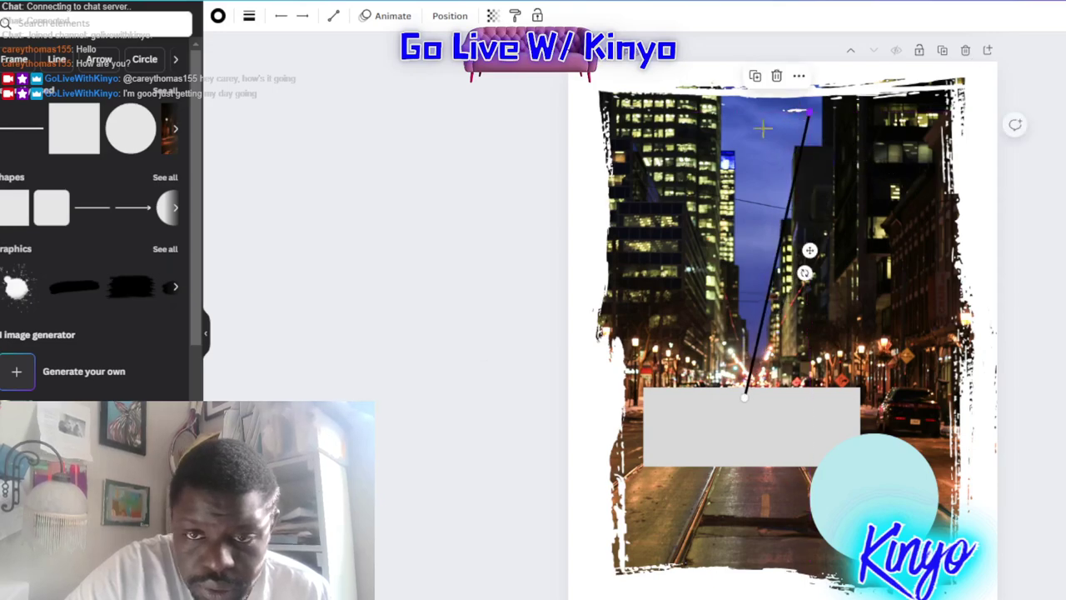
Colour the line bright green and extend its lower end to the photo's bottom-left.
{"action": "left_click", "coordinate": [219, 19]}
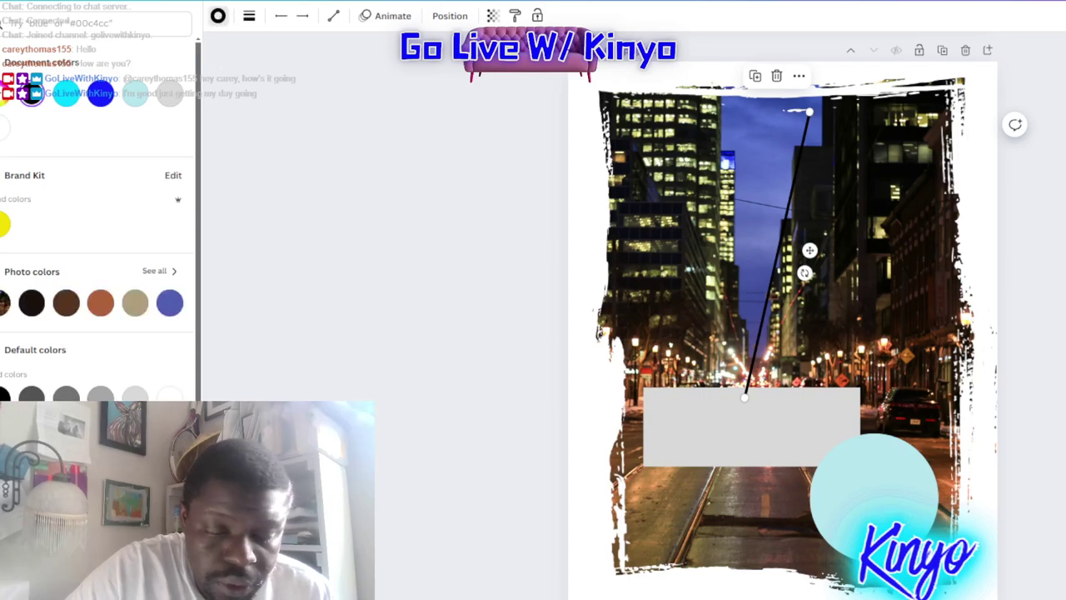
{"action": "left_click", "coordinate": [3, 92]}
{"action": "left_click", "coordinate": [5, 97]}
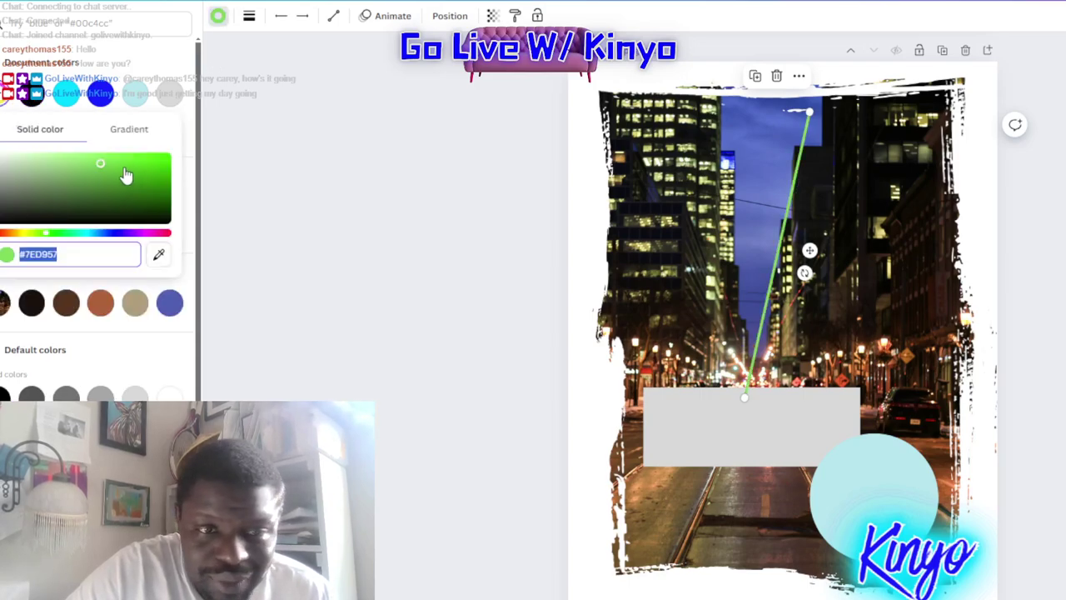
{"action": "mouse_move", "coordinate": [133, 177]}
{"action": "left_mouse_down"}
{"action": "mouse_move", "coordinate": [154, 181]}
{"action": "mouse_move", "coordinate": [150, 160]}
{"action": "left_mouse_up"}
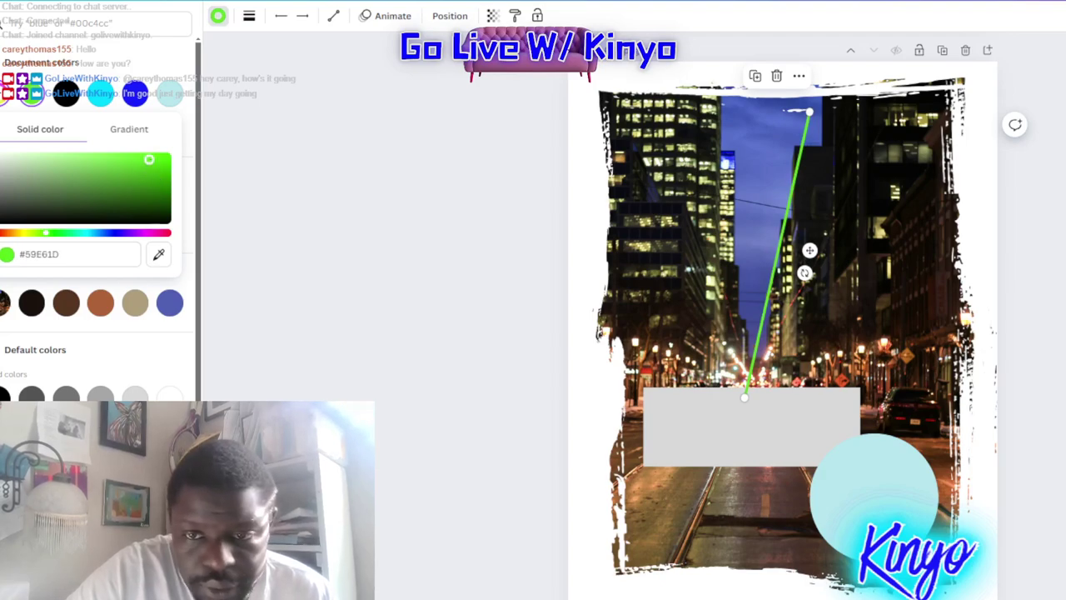
{"action": "left_click", "coordinate": [373, 350]}
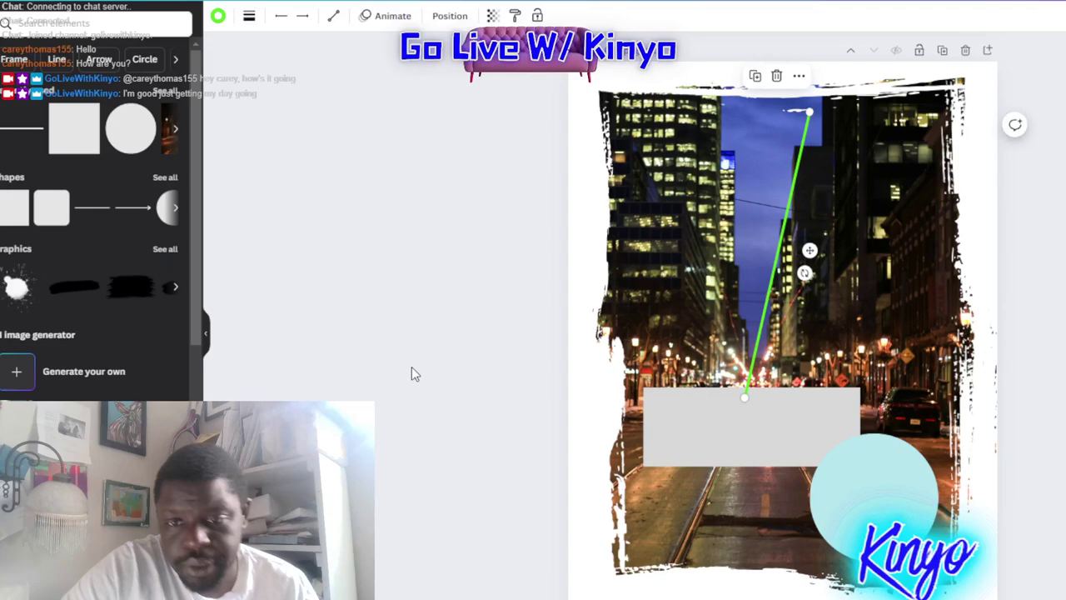
{"action": "left_click", "coordinate": [411, 367]}
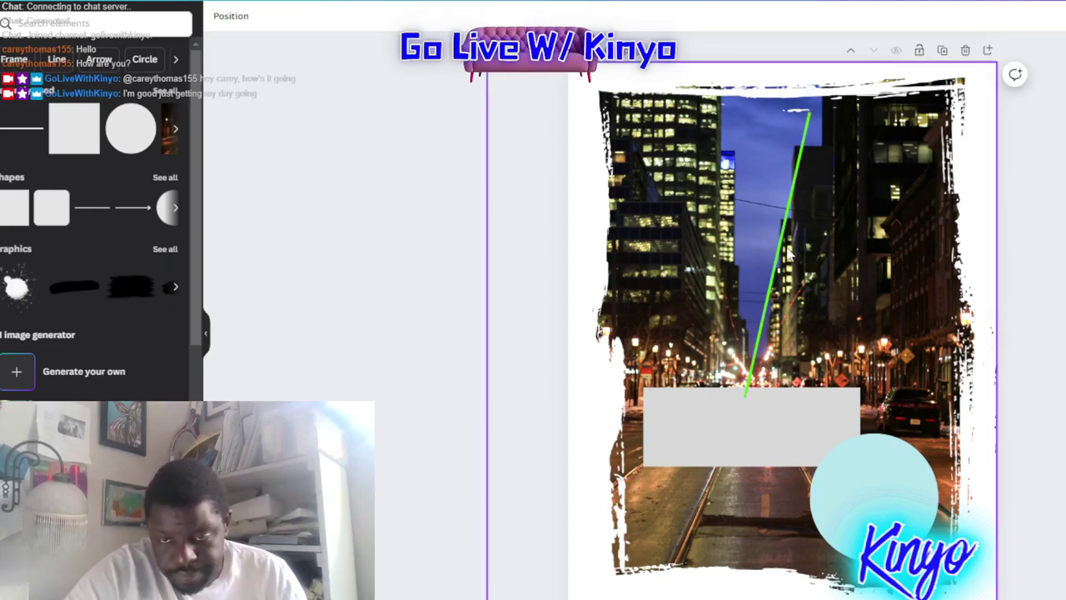
{"action": "left_click", "coordinate": [773, 296]}
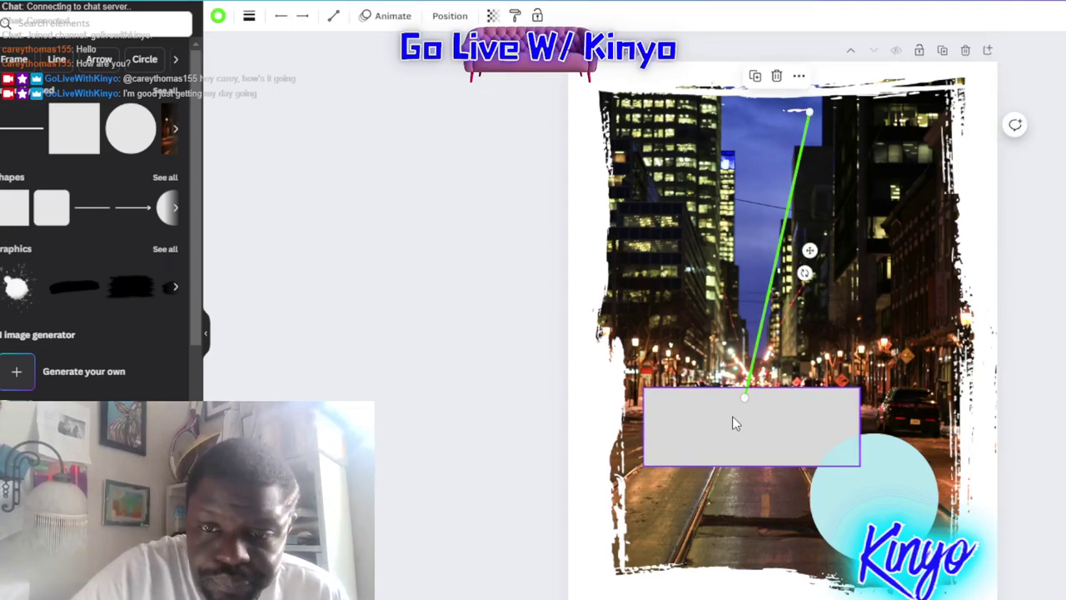
{"action": "mouse_move", "coordinate": [744, 398]}
{"action": "left_mouse_down"}
{"action": "mouse_move", "coordinate": [678, 534]}
{"action": "mouse_move", "coordinate": [676, 560]}
{"action": "left_mouse_up"}
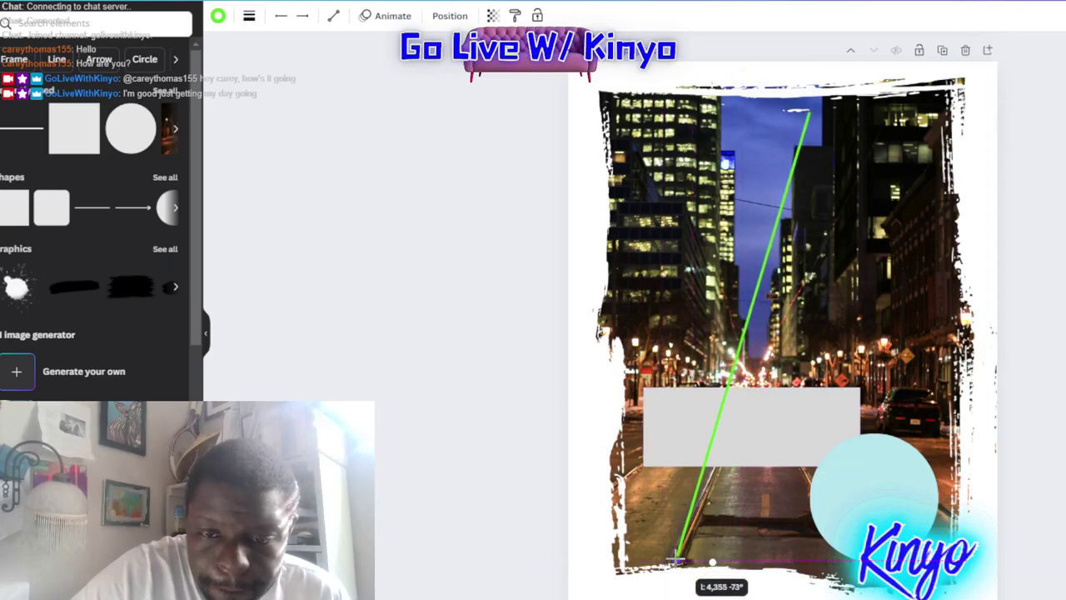
{"action": "left_click", "coordinate": [484, 448]}
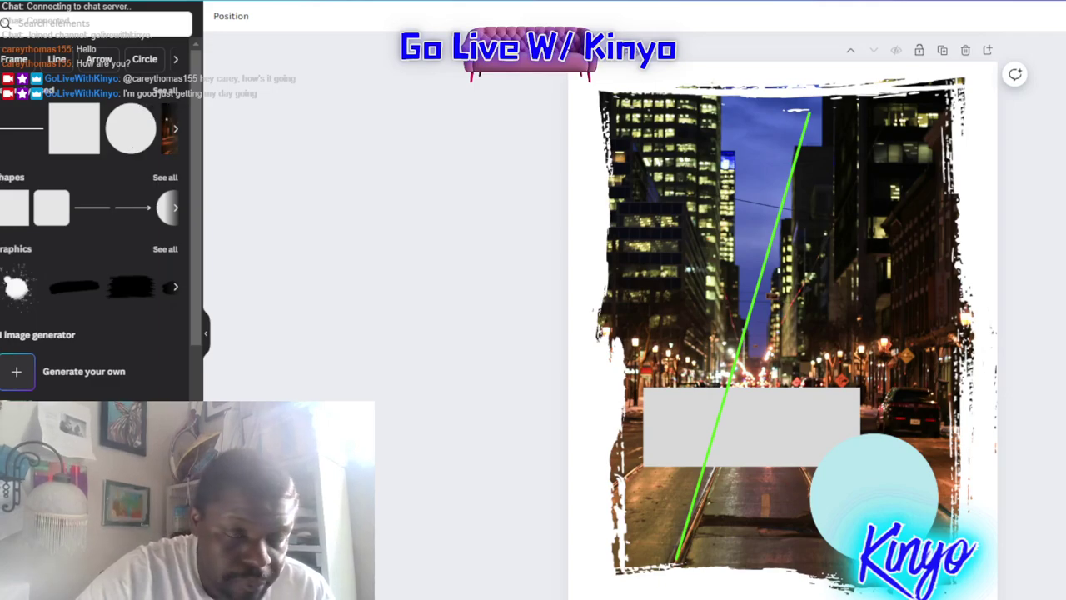
Search elements for 'gold paint', try a gold stroke over the buildings, then delete it.
{"action": "left_click", "coordinate": [59, 24]}
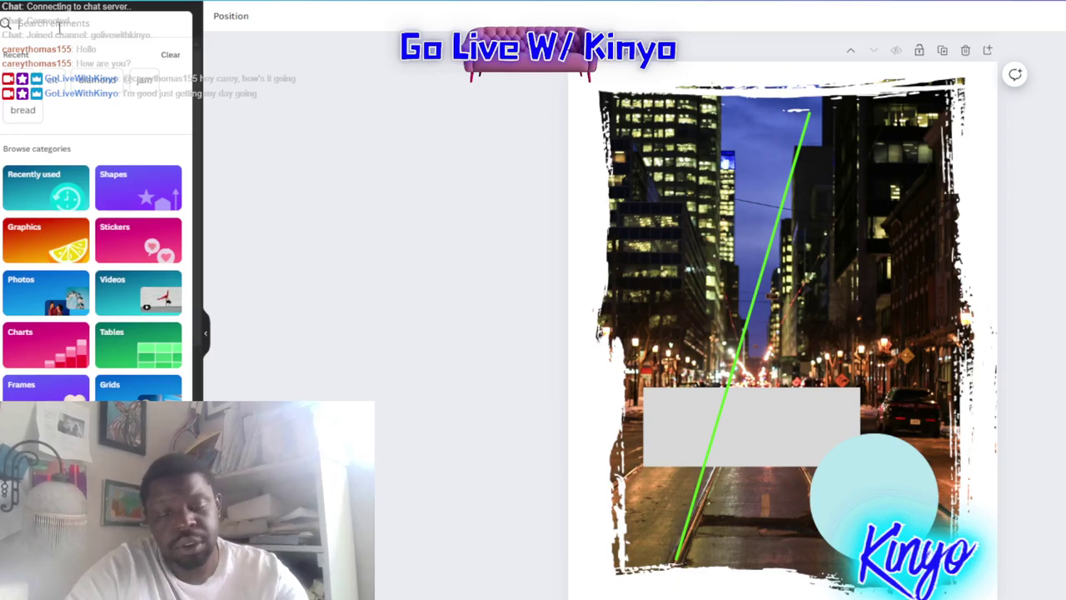
{"action": "type", "text": "gold pain"}
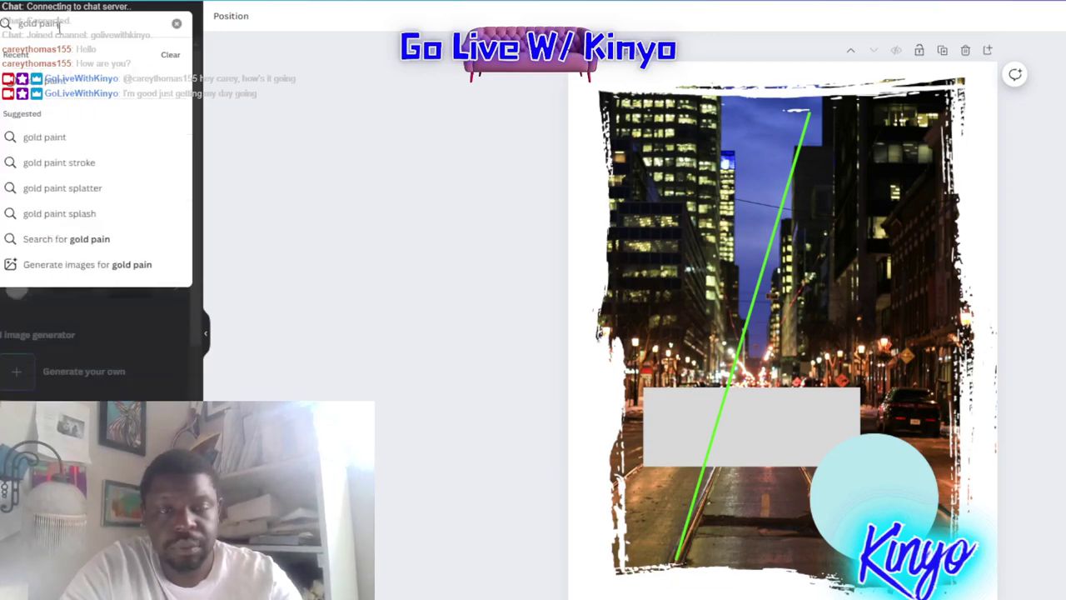
{"action": "type", "text": "t"}
{"action": "key", "text": "Return"}
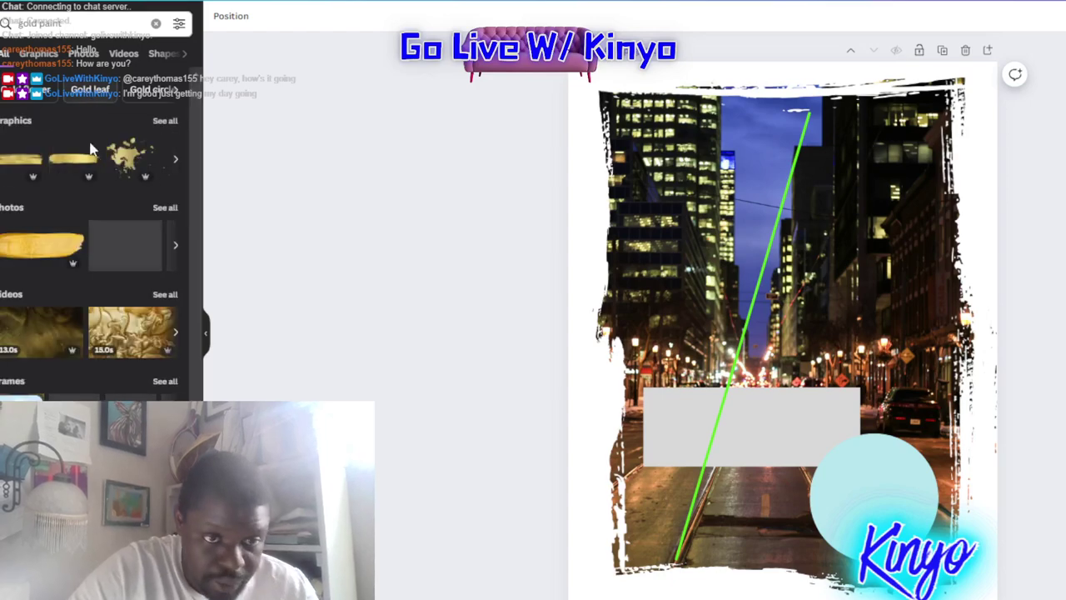
{"action": "left_click", "coordinate": [165, 208]}
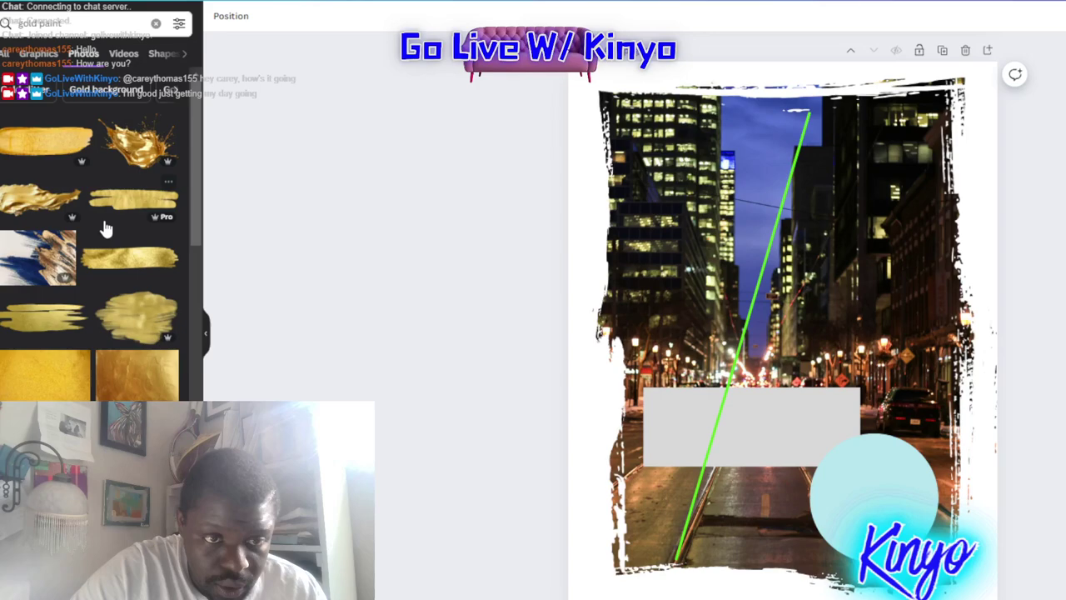
{"action": "scroll", "coordinate": [89, 392], "scroll_direction": "down", "scroll_amount": 5}
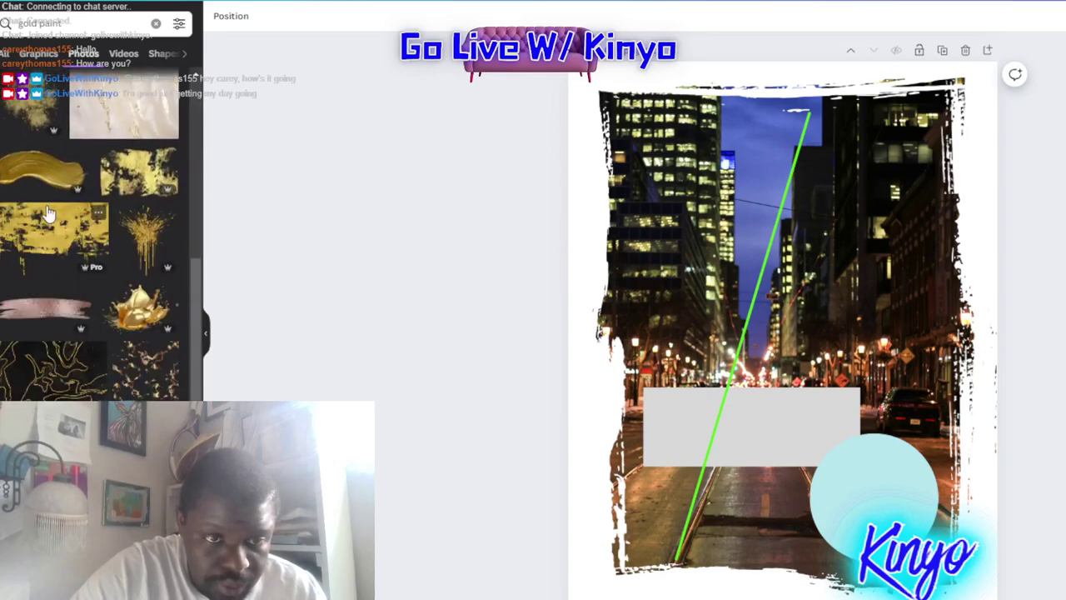
{"action": "left_click", "coordinate": [48, 184]}
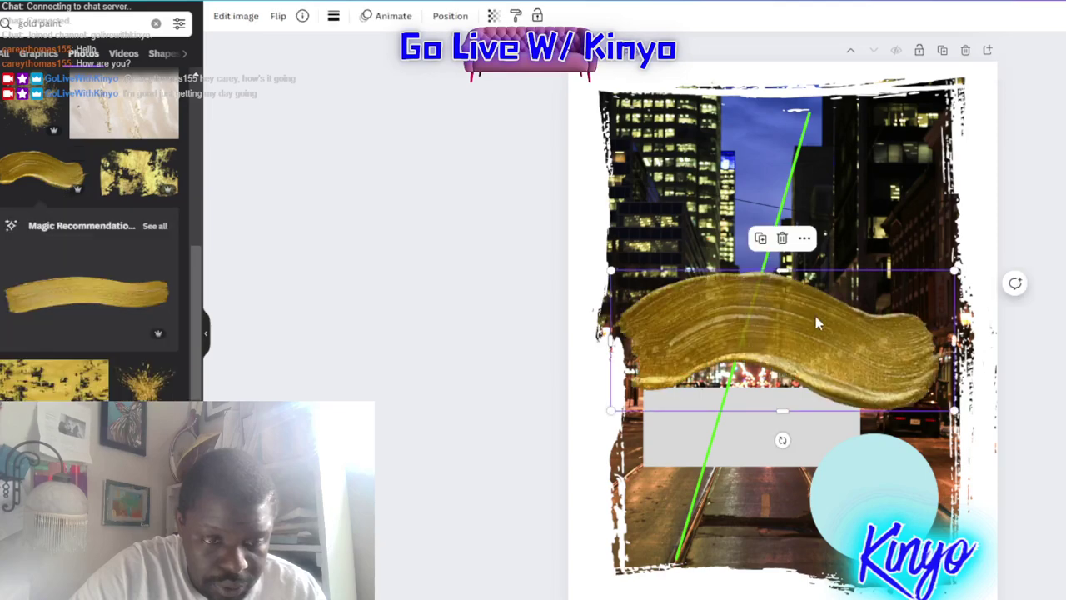
{"action": "left_click_drag", "start_coordinate": [796, 336], "coordinate": [803, 220]}
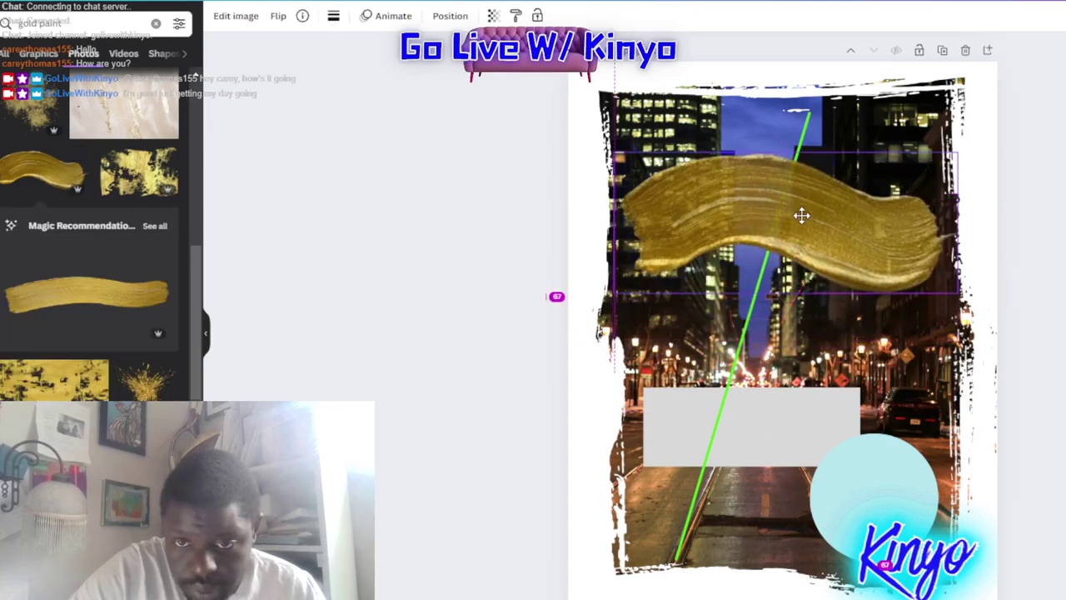
{"action": "key", "text": "Delete"}
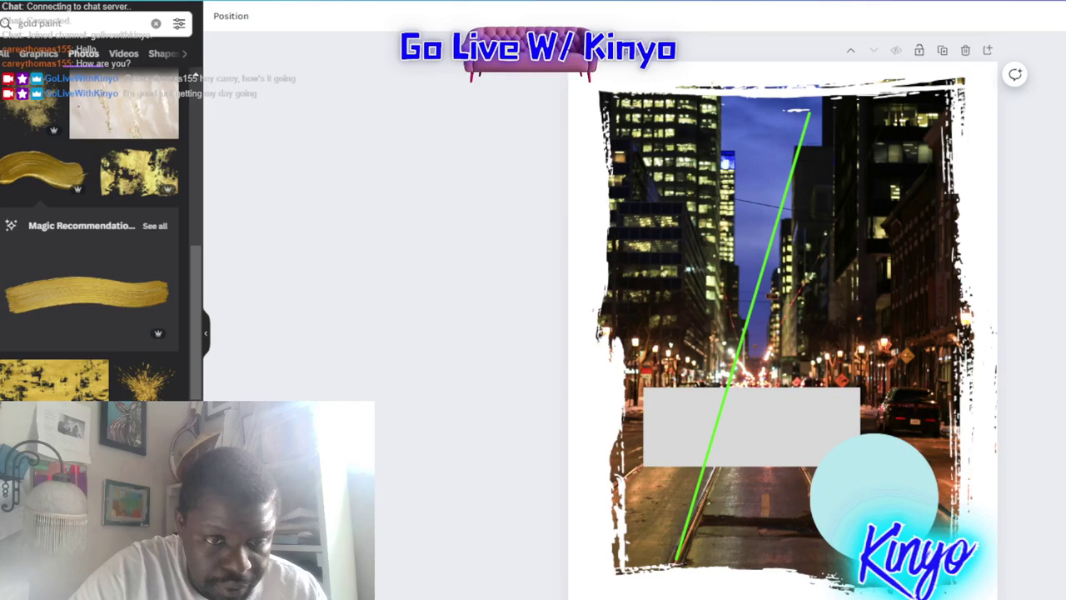
Add a gold paint splash from further down the results, then delete it.
{"action": "scroll", "coordinate": [90, 250], "scroll_direction": "down", "scroll_amount": 3}
{"action": "scroll", "coordinate": [90, 242], "scroll_direction": "down", "scroll_amount": 5}
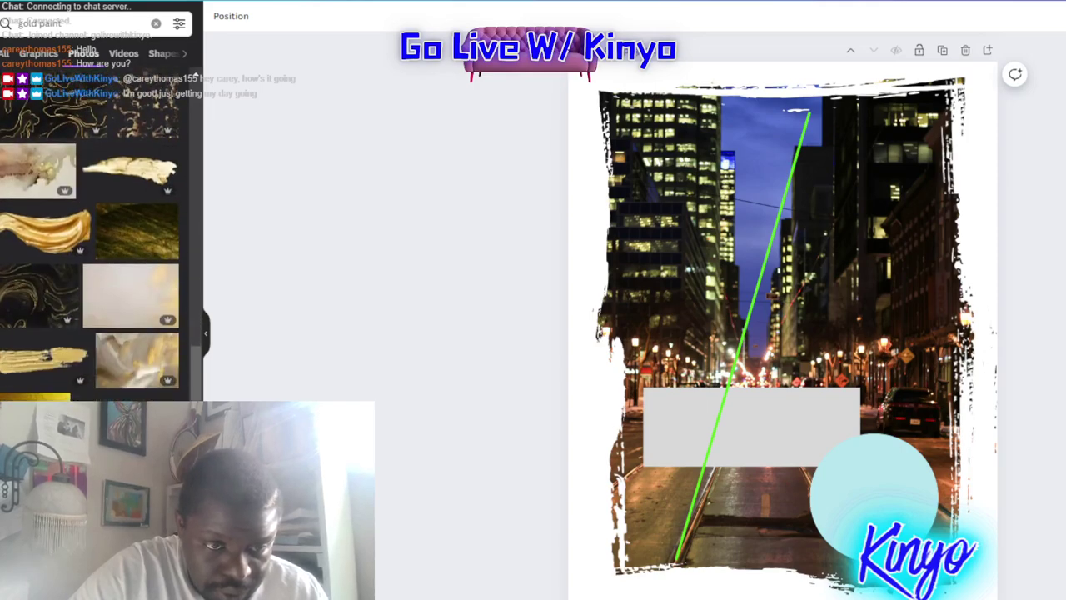
{"action": "scroll", "coordinate": [73, 263], "scroll_direction": "down", "scroll_amount": 5}
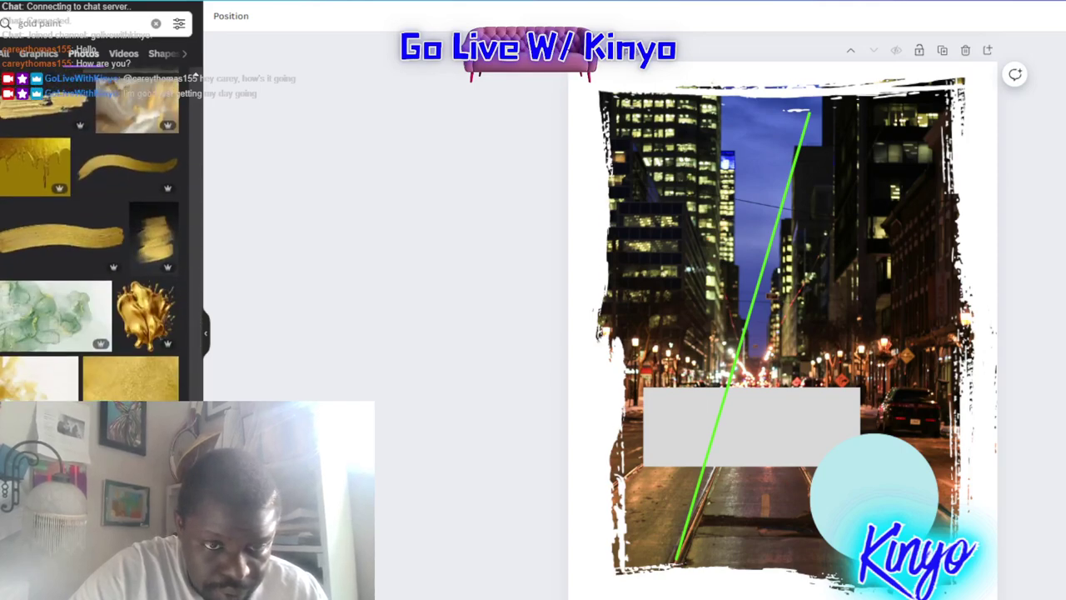
{"action": "left_click", "coordinate": [131, 327]}
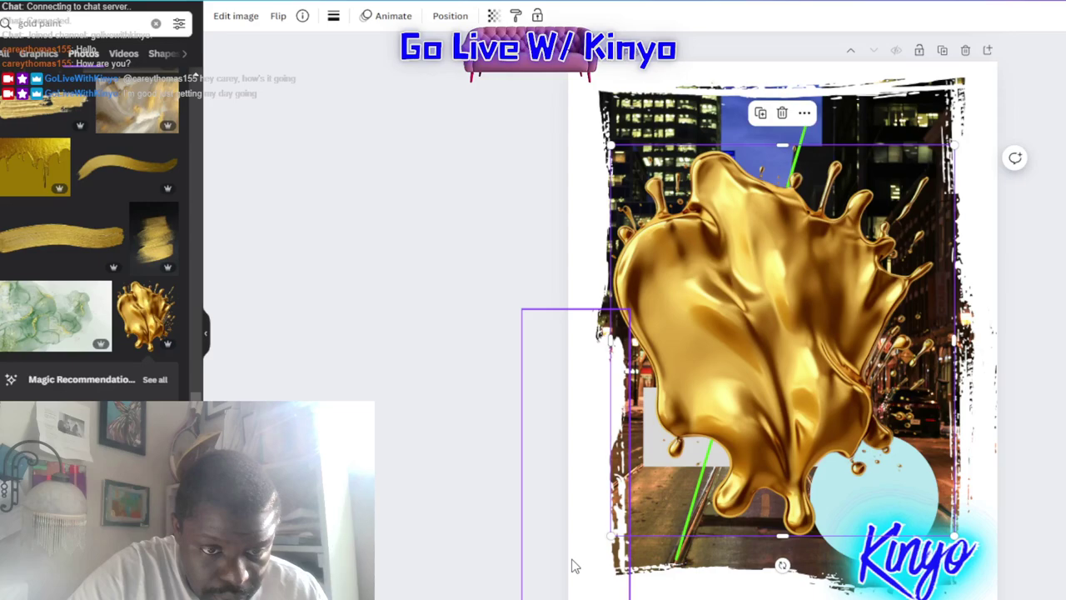
{"action": "scroll", "coordinate": [90, 233], "scroll_direction": "down", "scroll_amount": 5}
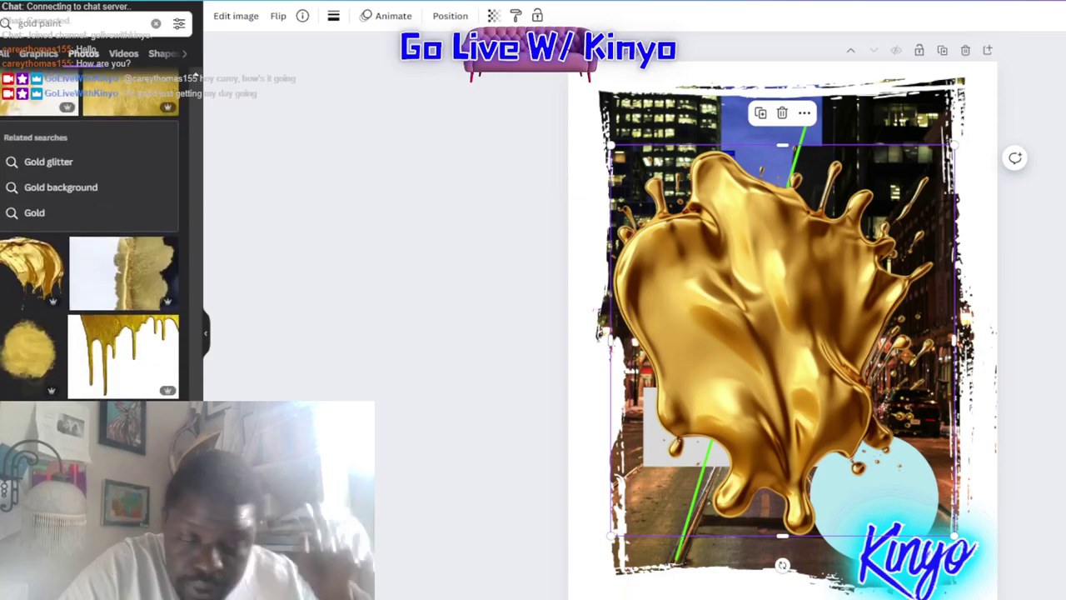
{"action": "mouse_move", "coordinate": [31, 271]}
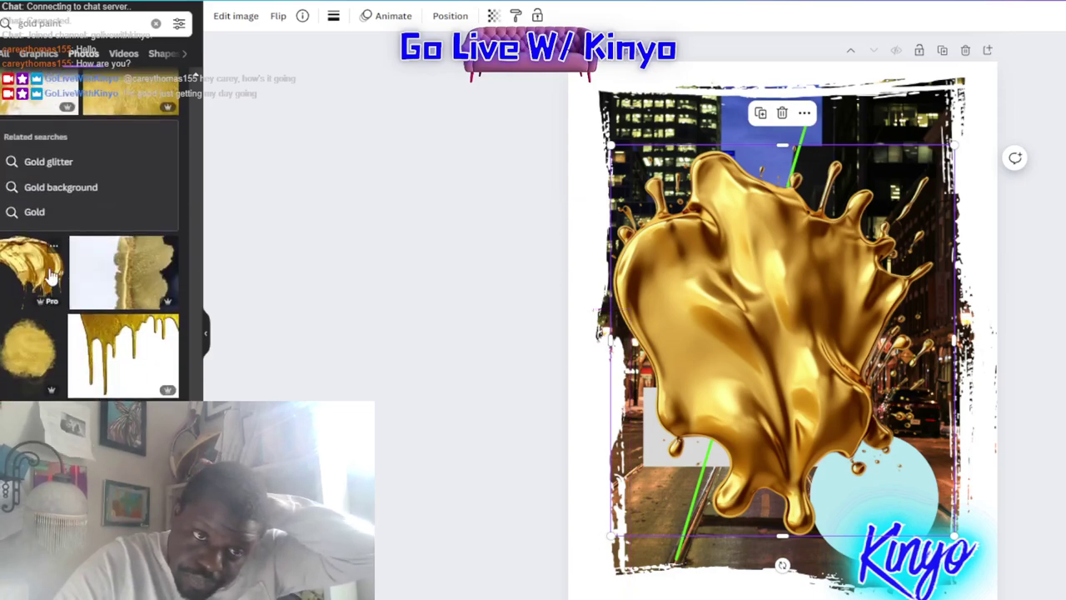
{"action": "scroll", "coordinate": [50, 275], "scroll_direction": "down", "scroll_amount": 5}
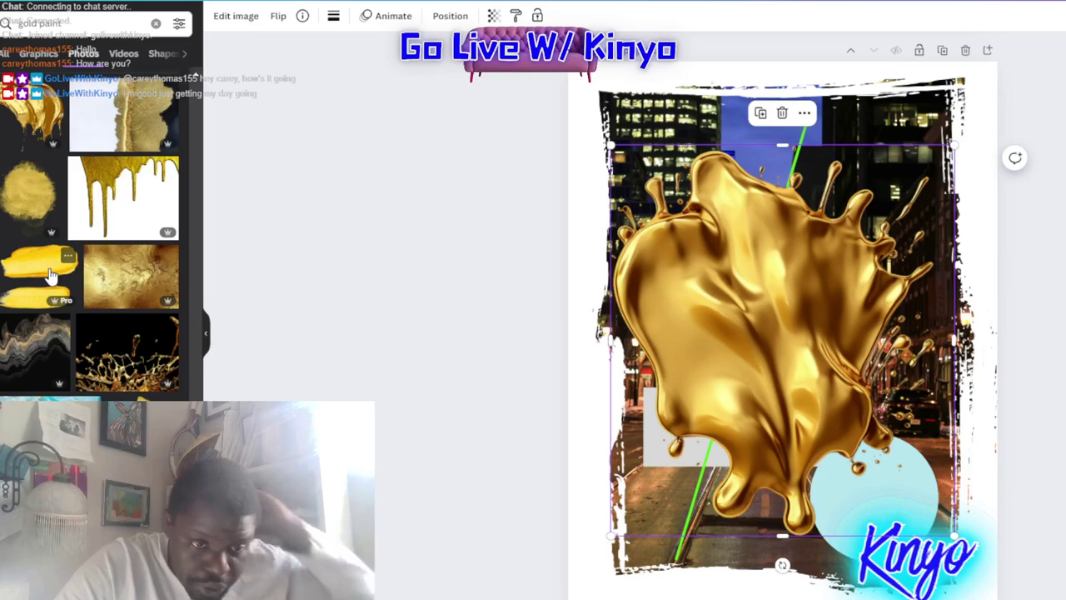
{"action": "scroll", "coordinate": [50, 275], "scroll_direction": "down", "scroll_amount": 3}
{"action": "scroll", "coordinate": [79, 370], "scroll_direction": "down", "scroll_amount": 4}
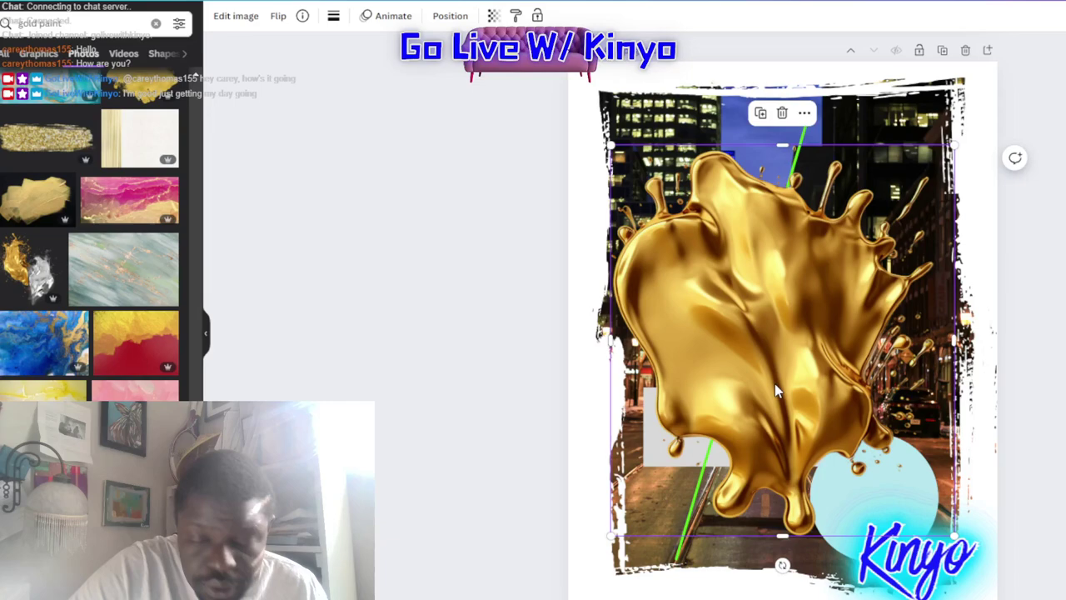
{"action": "key", "text": "Delete"}
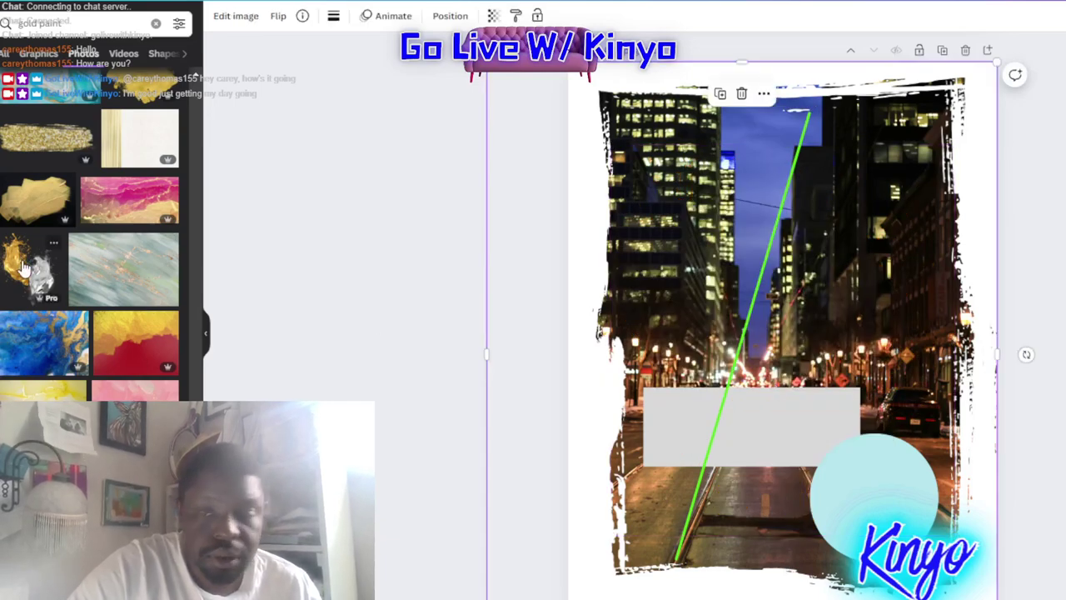
Try and delete a gold-and-silver splash, then add the dripping gold paint splash.
{"action": "left_click", "coordinate": [23, 267]}
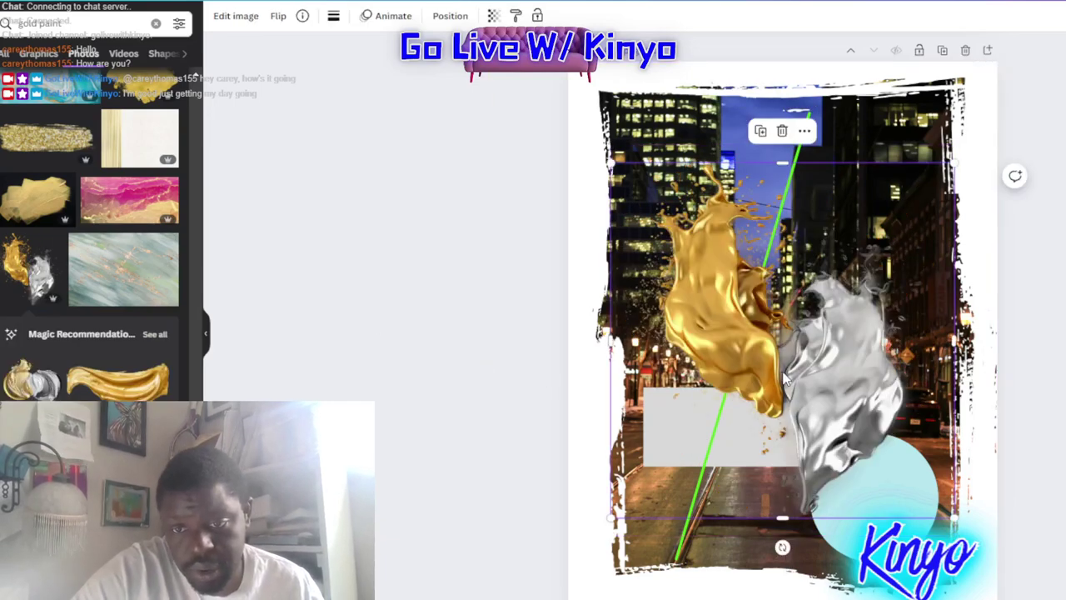
{"action": "key", "text": "Delete"}
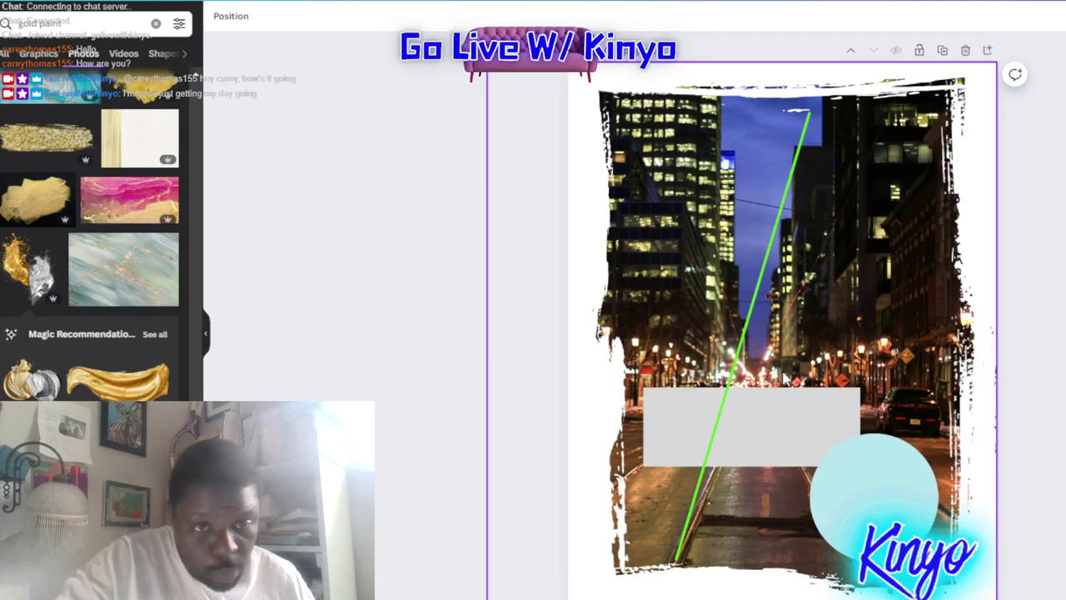
{"action": "scroll", "coordinate": [83, 263], "scroll_direction": "down", "scroll_amount": 5}
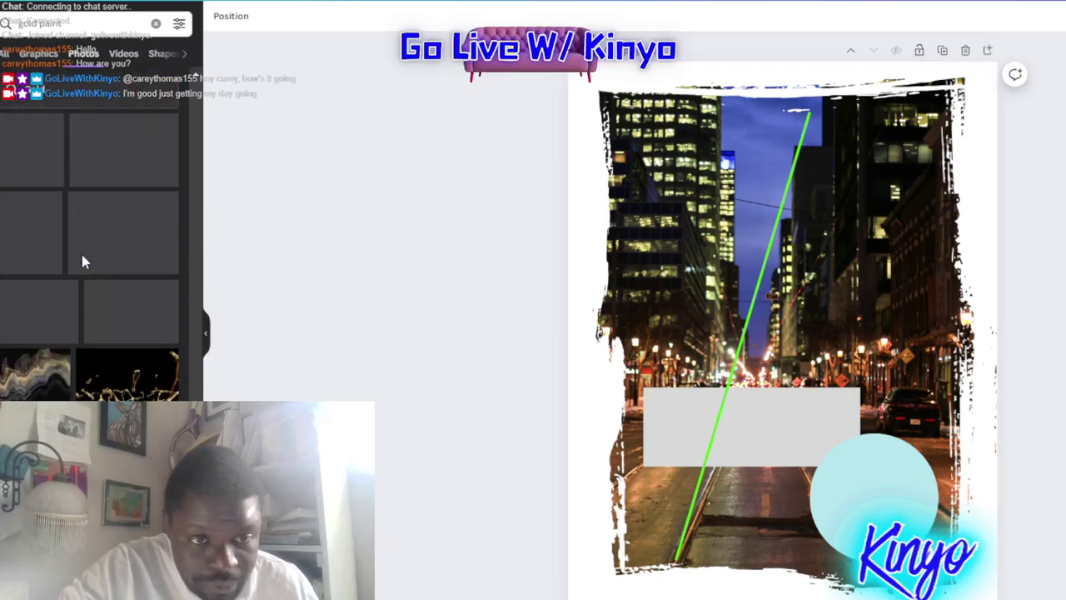
{"action": "scroll", "coordinate": [84, 262], "scroll_direction": "up", "scroll_amount": 2}
{"action": "scroll", "coordinate": [50, 275], "scroll_direction": "up", "scroll_amount": 2}
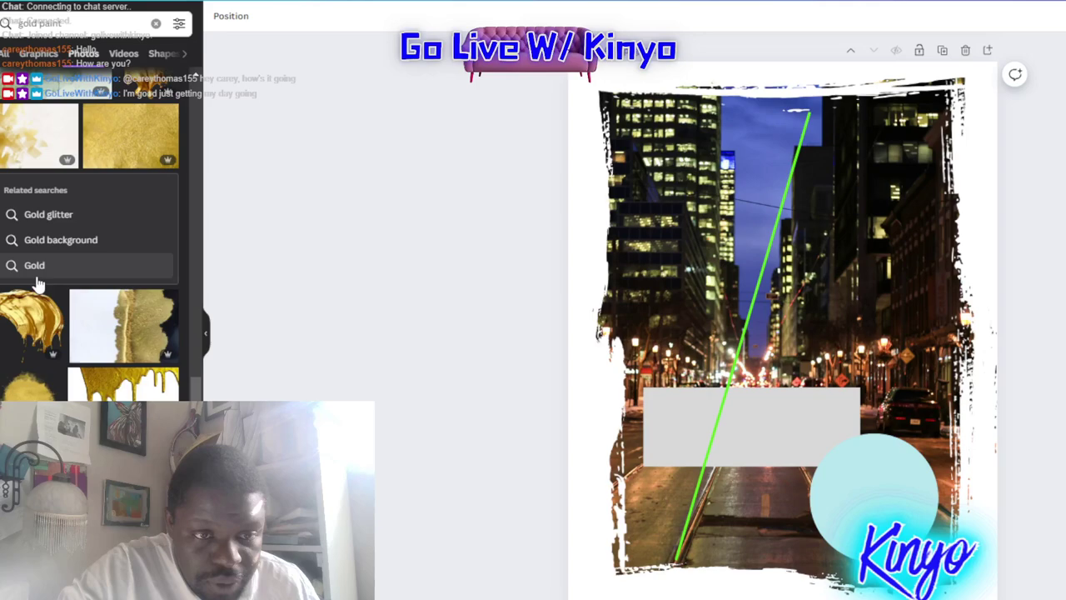
{"action": "left_click", "coordinate": [24, 315]}
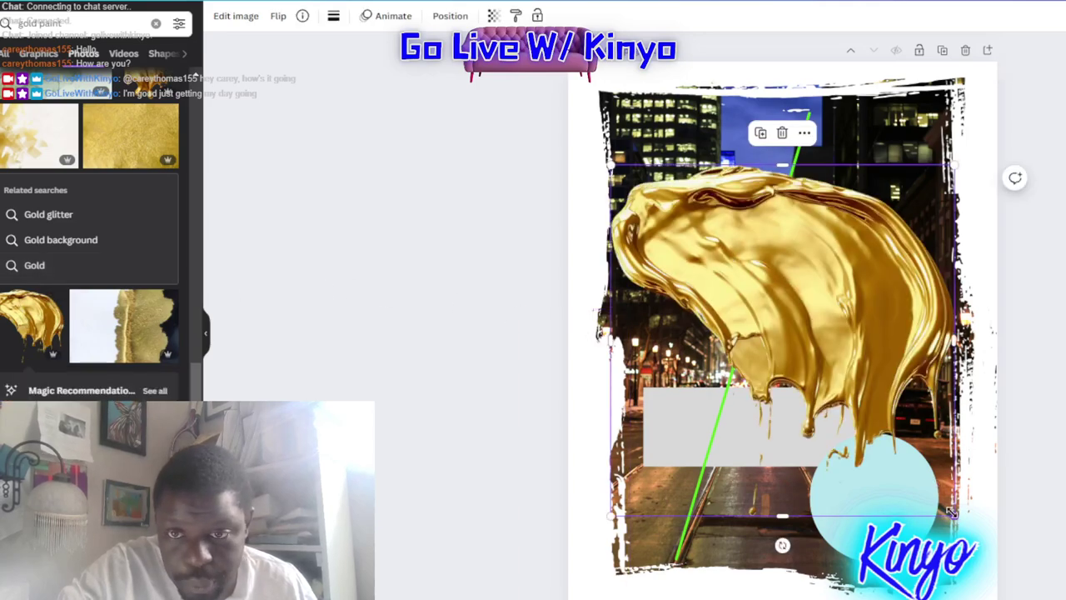
Shrink the gold splash, move it right over the photo, and keep it layered in front.
{"action": "left_click_drag", "start_coordinate": [951, 511], "coordinate": [859, 420]}
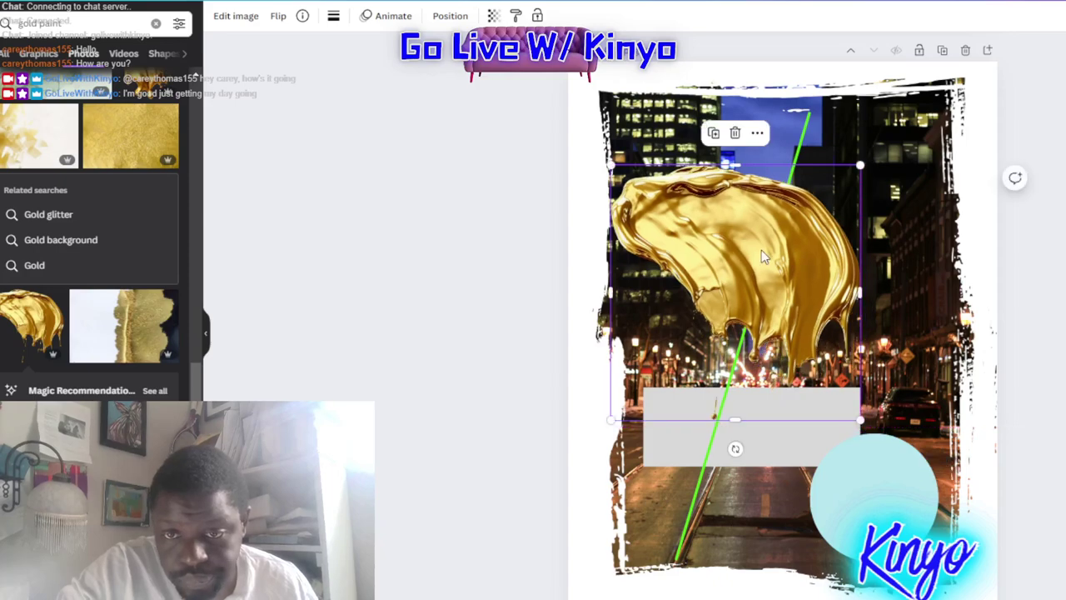
{"action": "mouse_move", "coordinate": [762, 249]}
{"action": "left_mouse_down"}
{"action": "mouse_move", "coordinate": [845, 266]}
{"action": "mouse_move", "coordinate": [844, 289]}
{"action": "left_mouse_up"}
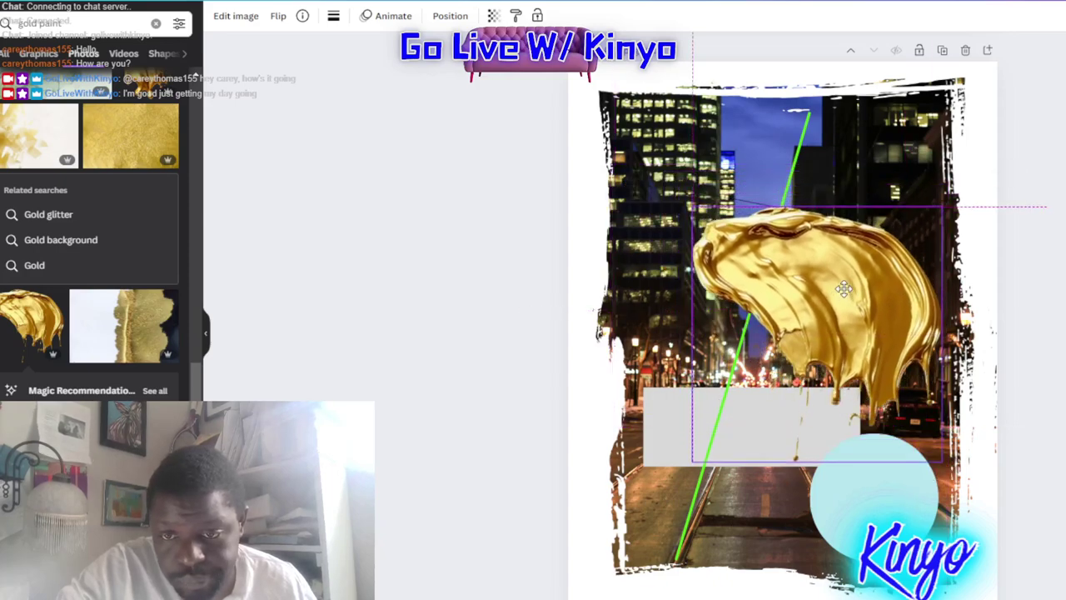
{"action": "left_click", "coordinate": [450, 16]}
{"action": "left_click", "coordinate": [134, 76]}
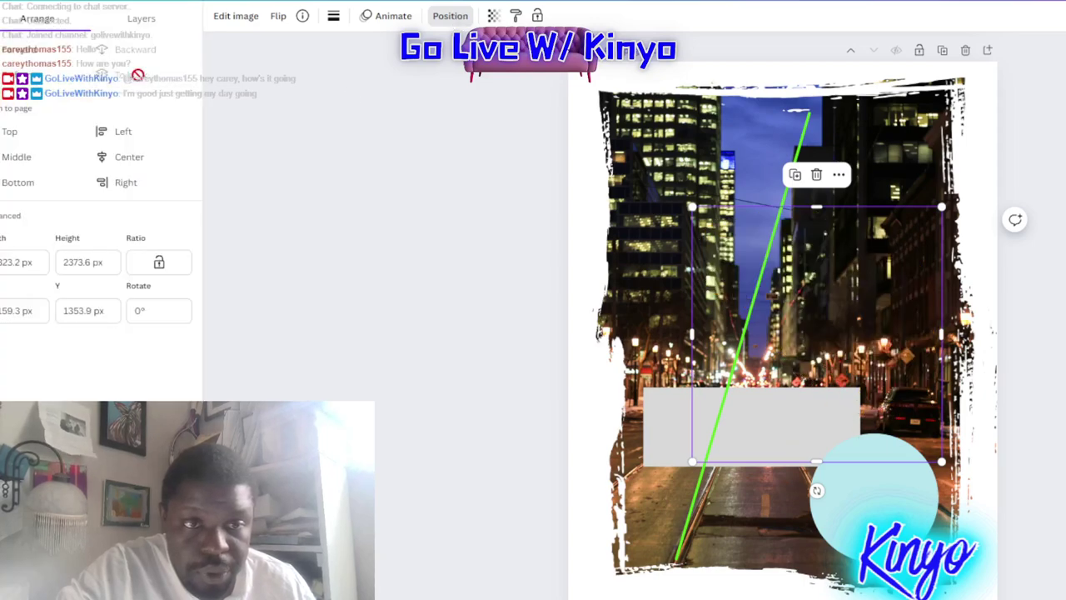
{"action": "left_click", "coordinate": [40, 54]}
{"action": "left_click", "coordinate": [341, 377]}
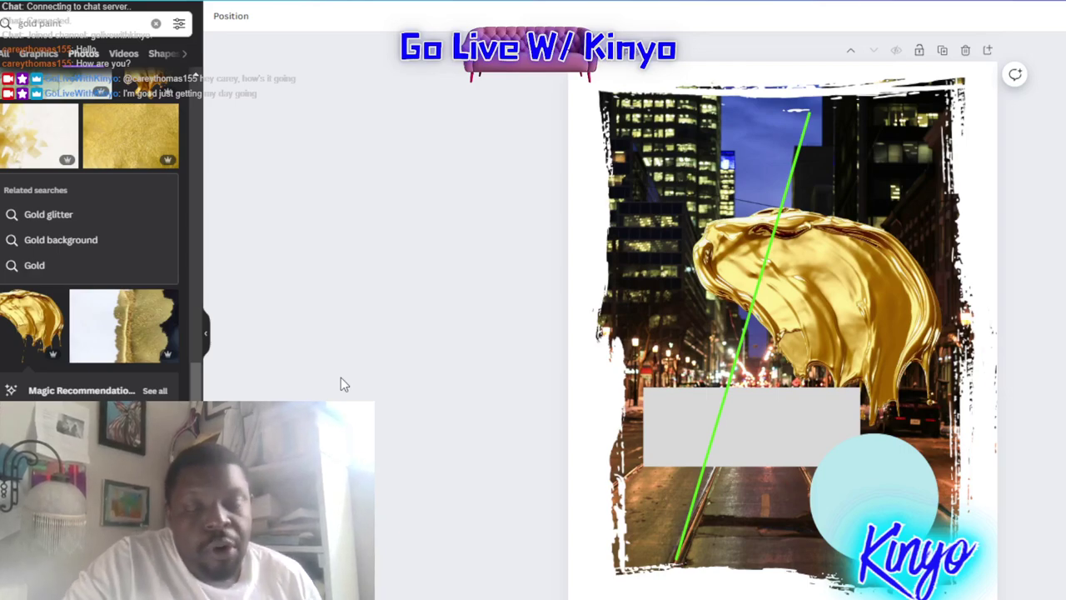
Check the gold splash's placement just above the grey rectangle.
{"action": "left_click", "coordinate": [852, 291]}
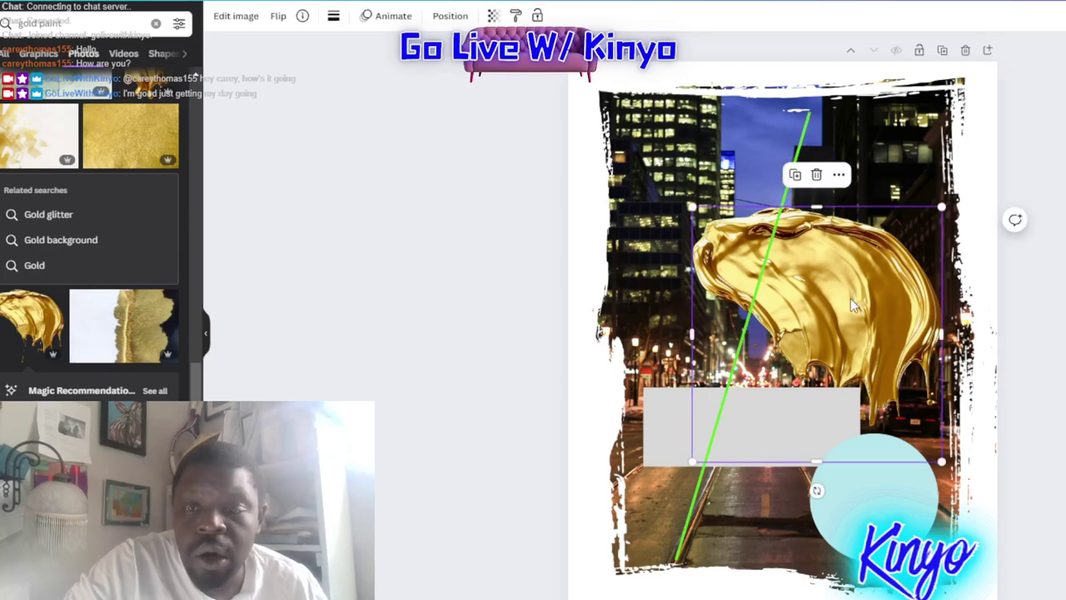
{"action": "key", "text": "Escape"}
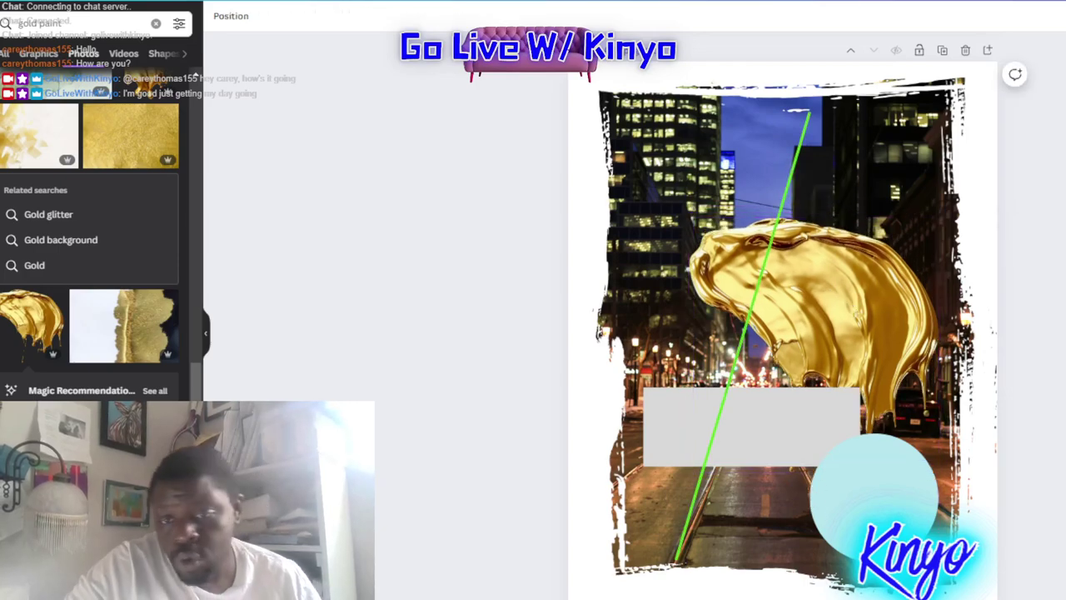
{"action": "left_click", "coordinate": [831, 275]}
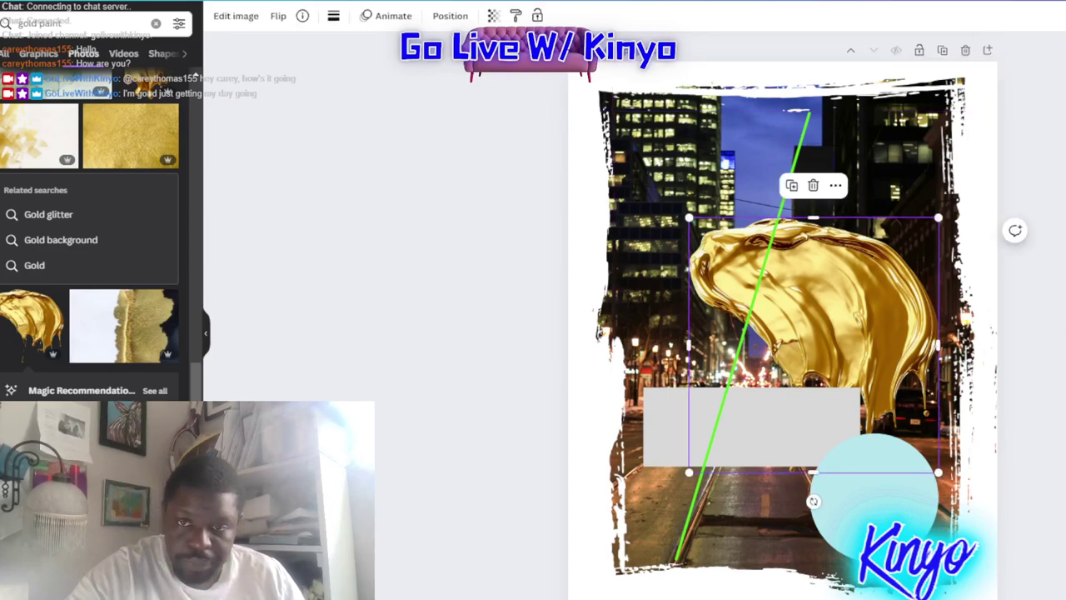
{"action": "key", "text": "Escape"}
Duplicate the light-blue corner circle, shrink the copy, and place it above the splash at upper right.
{"action": "left_click", "coordinate": [869, 495]}
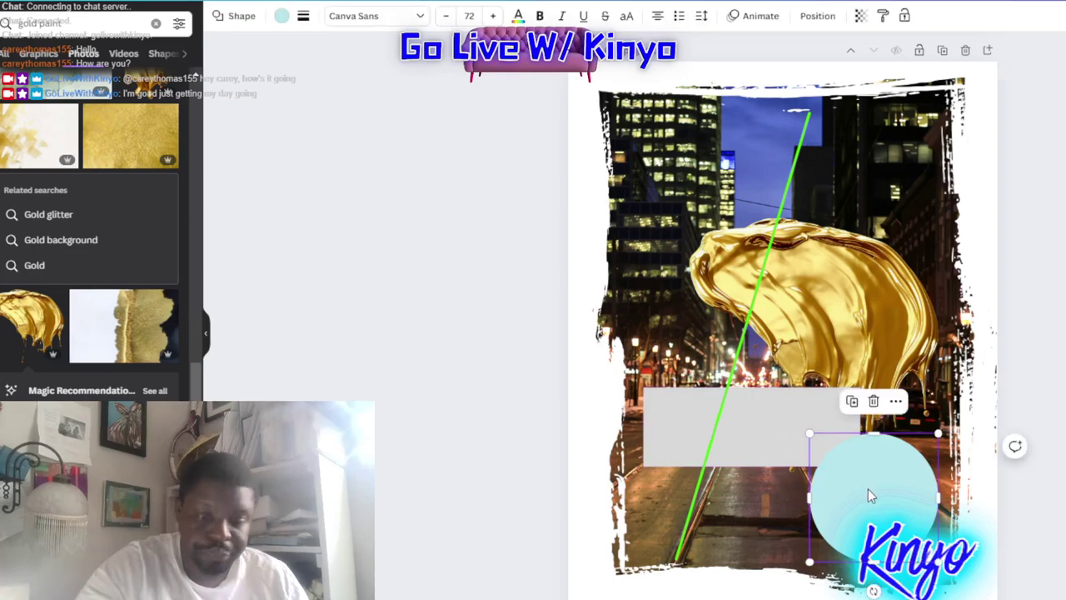
{"action": "key", "text": "ctrl+d"}
{"action": "left_click_drag", "start_coordinate": [872, 460], "coordinate": [858, 191]}
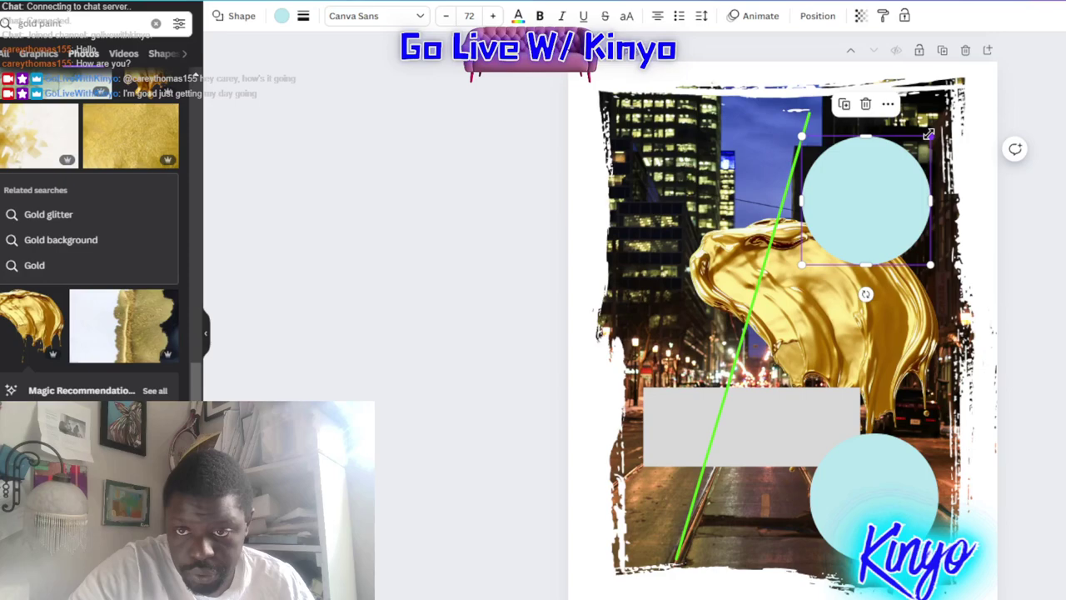
{"action": "mouse_move", "coordinate": [930, 138]}
{"action": "left_mouse_down"}
{"action": "mouse_move", "coordinate": [902, 185]}
{"action": "mouse_move", "coordinate": [860, 206]}
{"action": "left_mouse_up"}
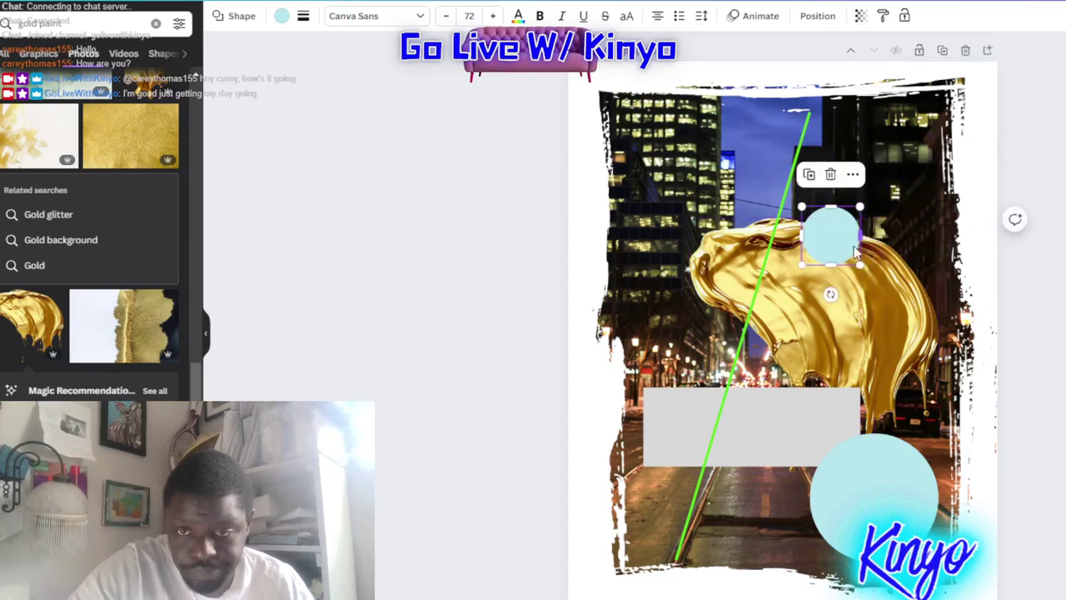
{"action": "left_click_drag", "start_coordinate": [845, 250], "coordinate": [901, 223]}
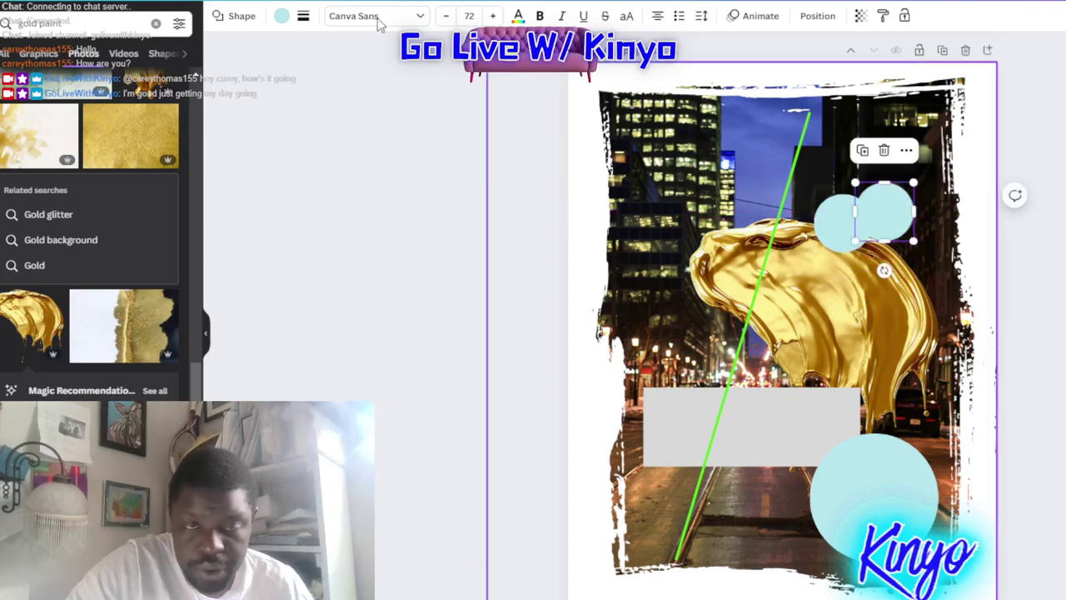
{"action": "left_click", "coordinate": [284, 18]}
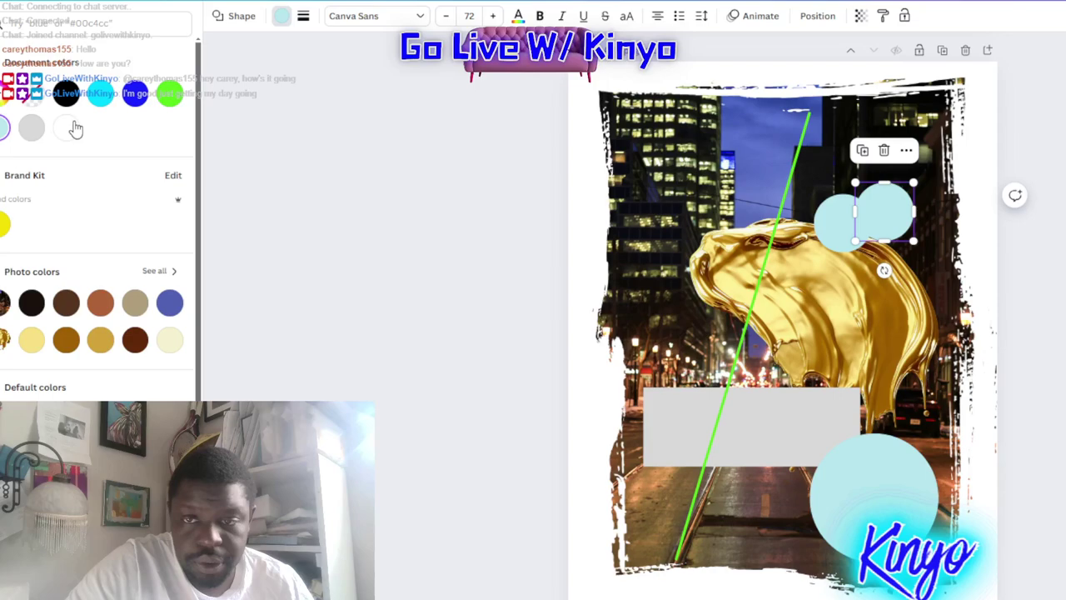
Recolour small circles light grey and bright green, arranging them into the top-right cluster.
{"action": "left_click", "coordinate": [30, 126]}
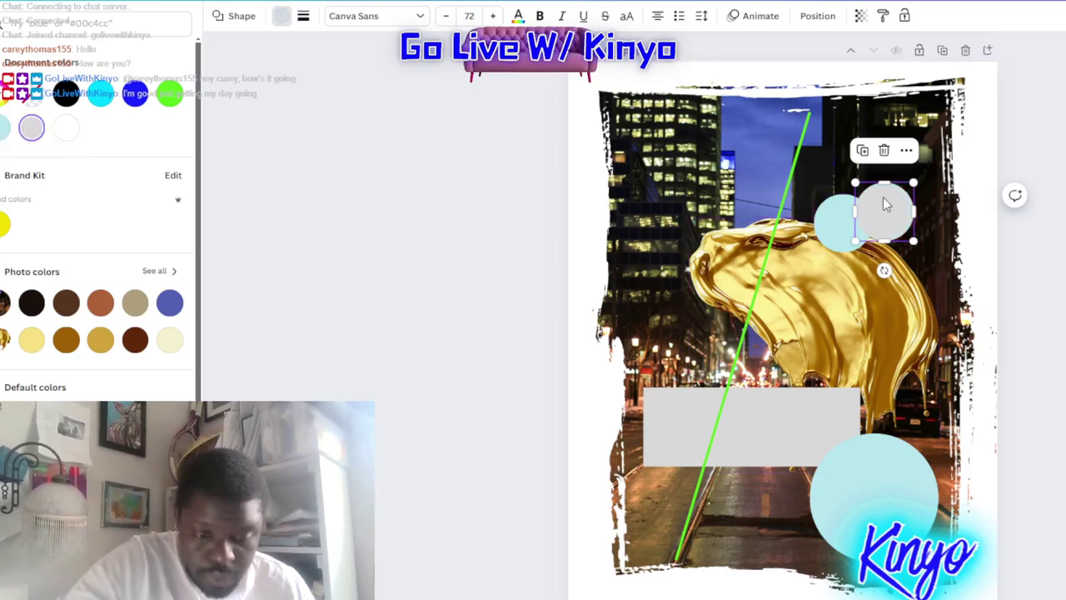
{"action": "left_click_drag", "start_coordinate": [886, 205], "coordinate": [906, 162]}
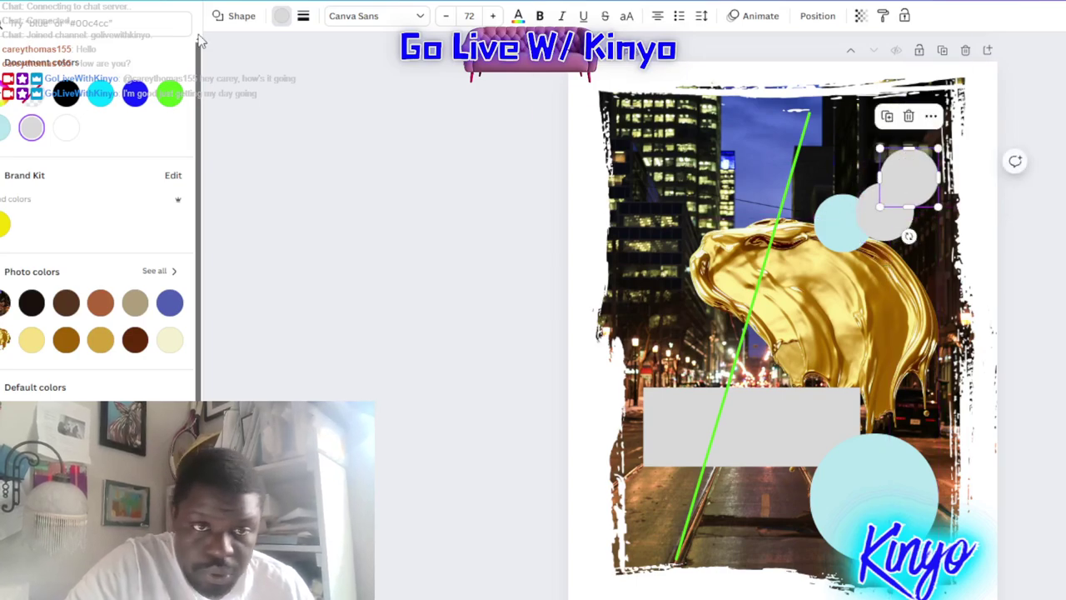
{"action": "left_click", "coordinate": [169, 93]}
{"action": "left_click", "coordinate": [499, 379]}
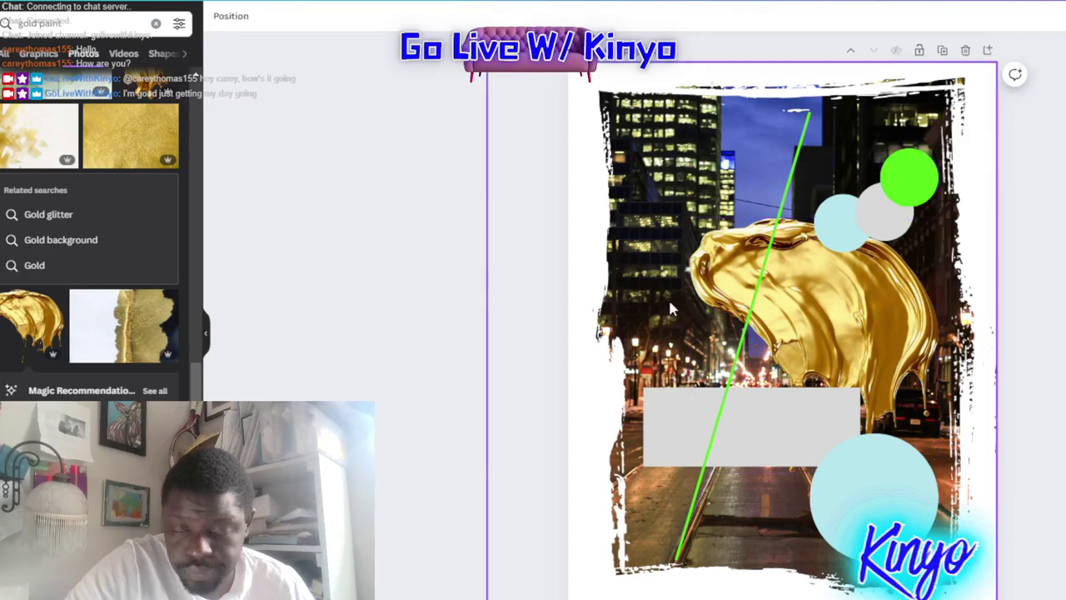
{"action": "left_click", "coordinate": [883, 218]}
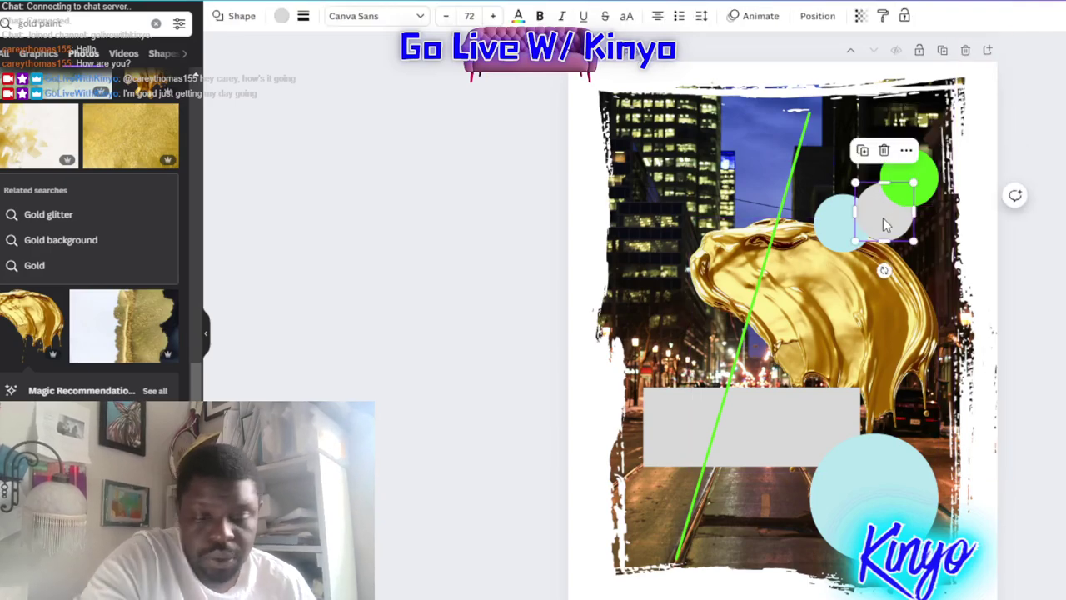
{"action": "mouse_move", "coordinate": [884, 217]}
{"action": "left_mouse_down"}
{"action": "mouse_move", "coordinate": [861, 173]}
{"action": "mouse_move", "coordinate": [873, 145]}
{"action": "left_mouse_up"}
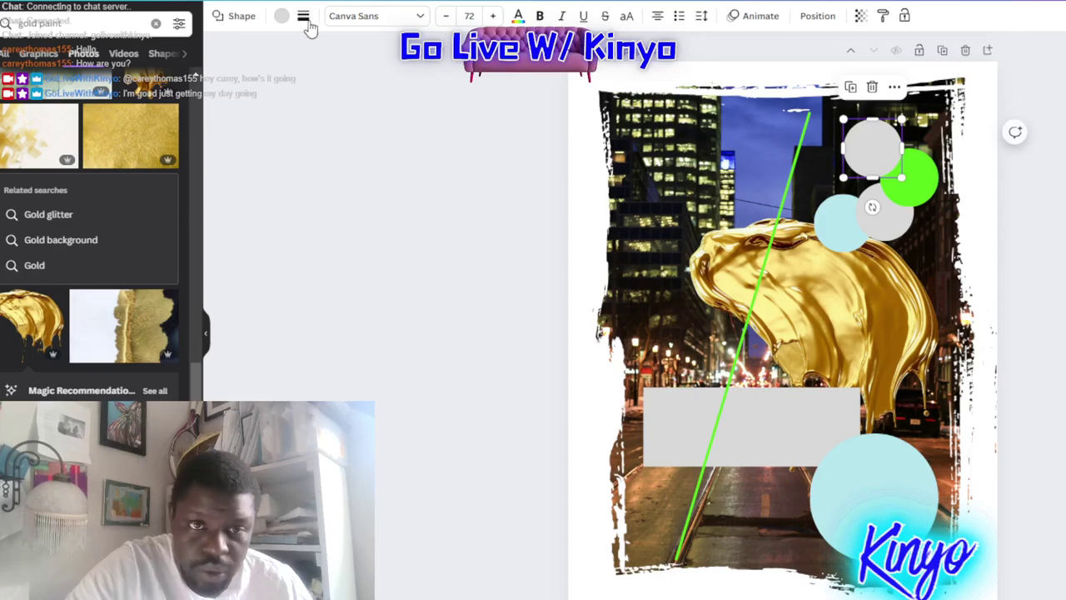
{"action": "left_click", "coordinate": [281, 16]}
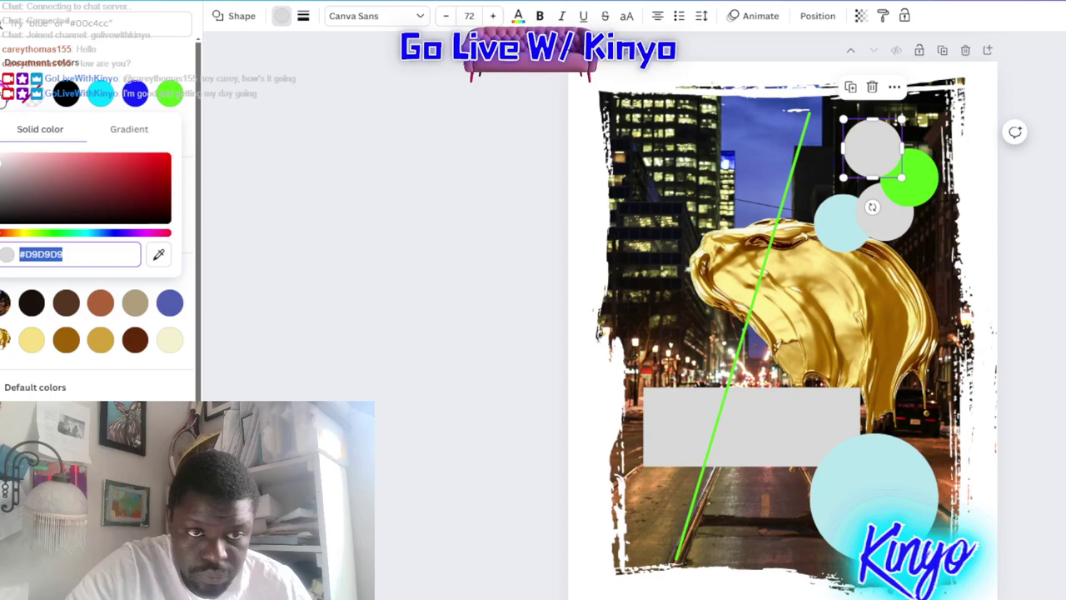
Eyedrop an olive tone (#787935) from the photo for the top circle's fill.
{"action": "left_click", "coordinate": [31, 94]}
{"action": "left_click", "coordinate": [159, 254]}
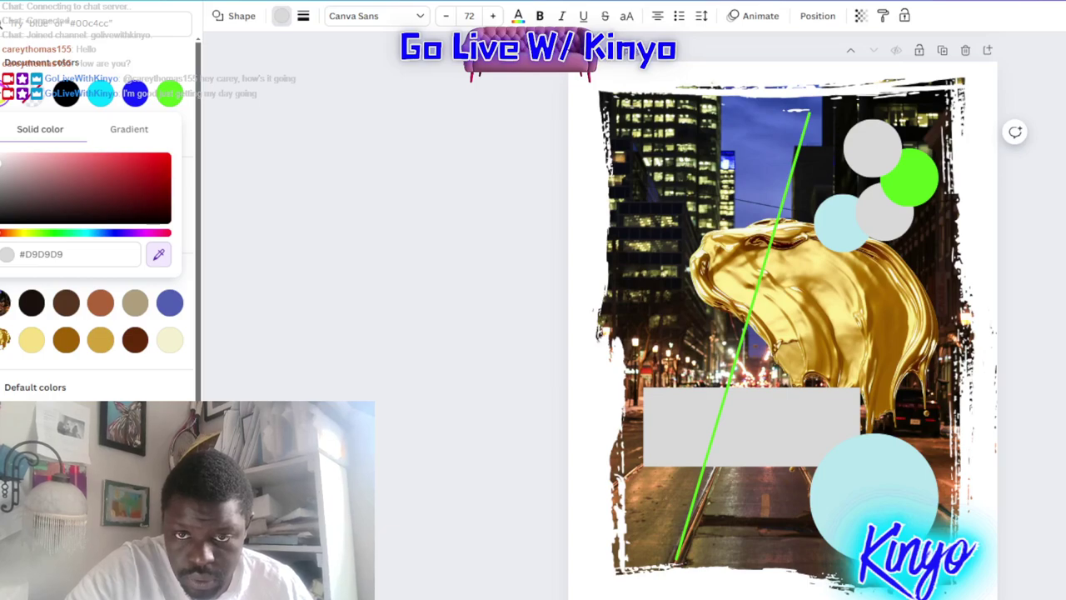
{"action": "left_click", "coordinate": [787, 258]}
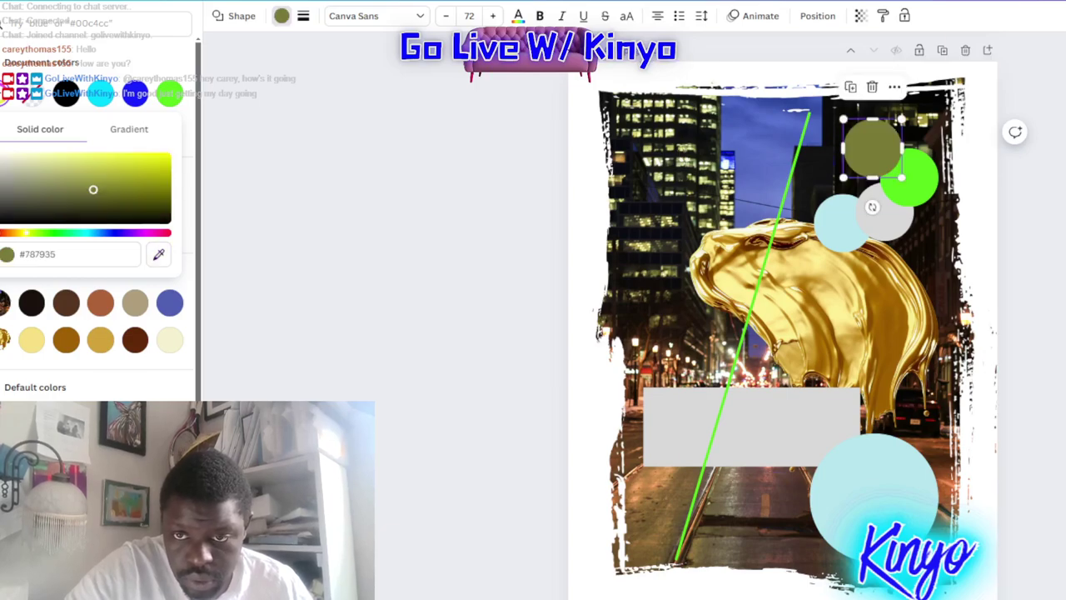
{"action": "key", "text": "Escape"}
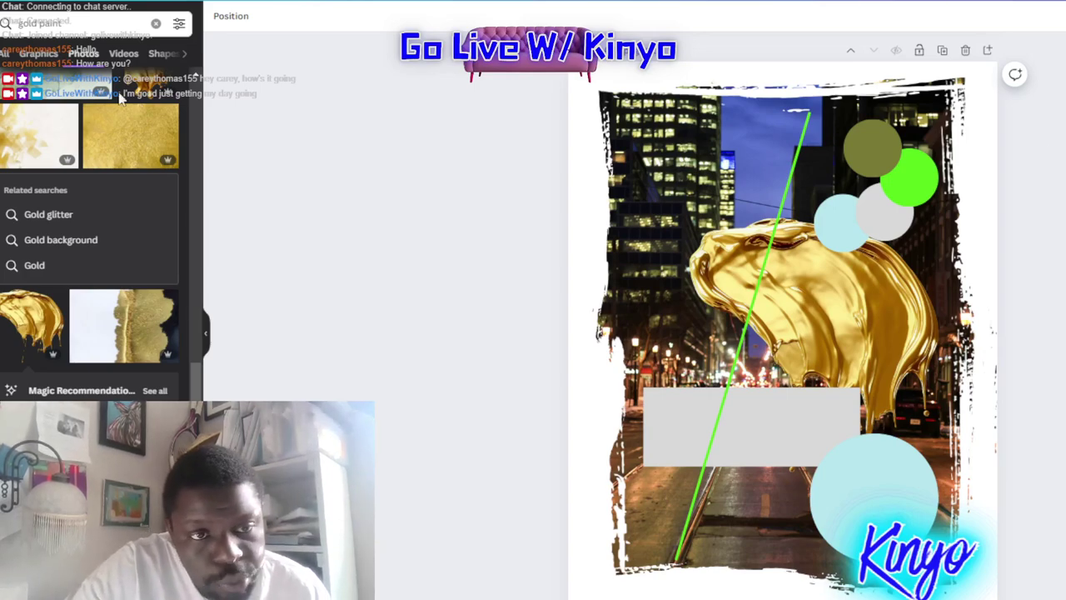
Search elements for 'water' and scroll through the water image results.
{"action": "left_click", "coordinate": [50, 24]}
{"action": "type", "text": "wa"}
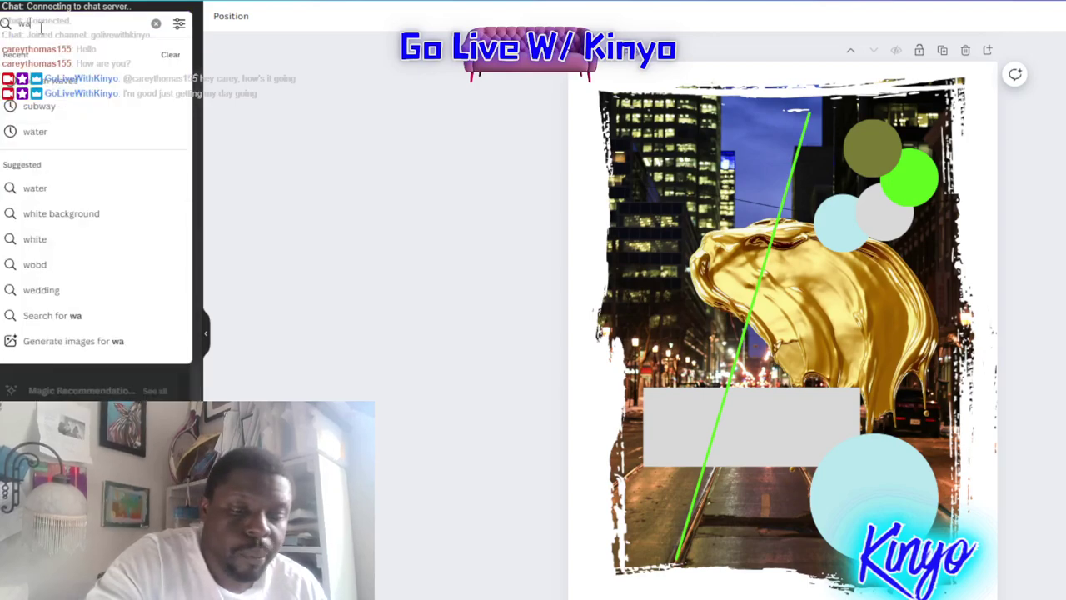
{"action": "type", "text": "ter"}
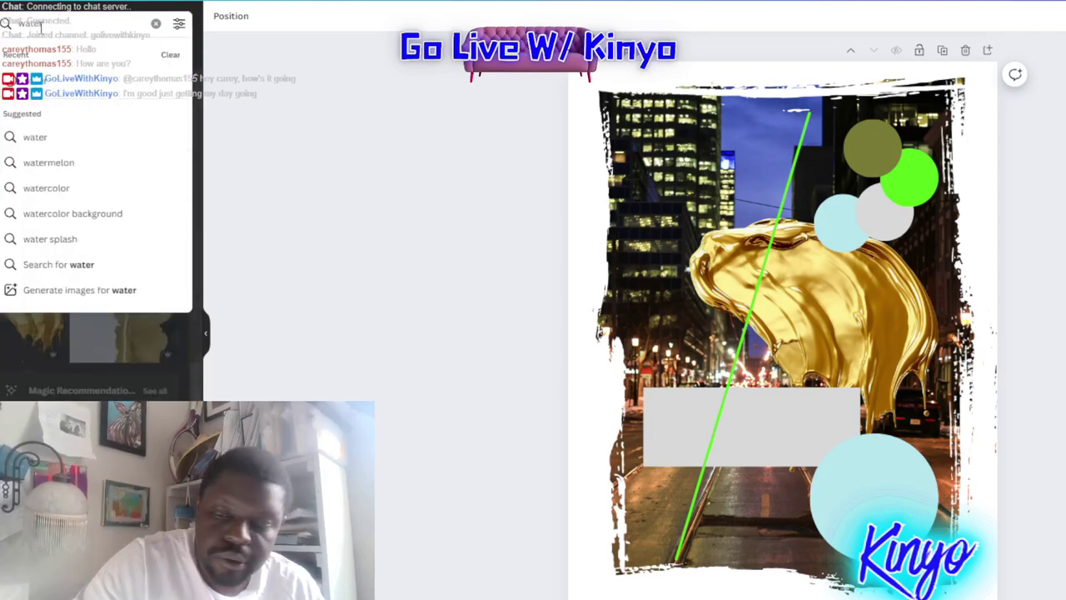
{"action": "key", "text": "Return"}
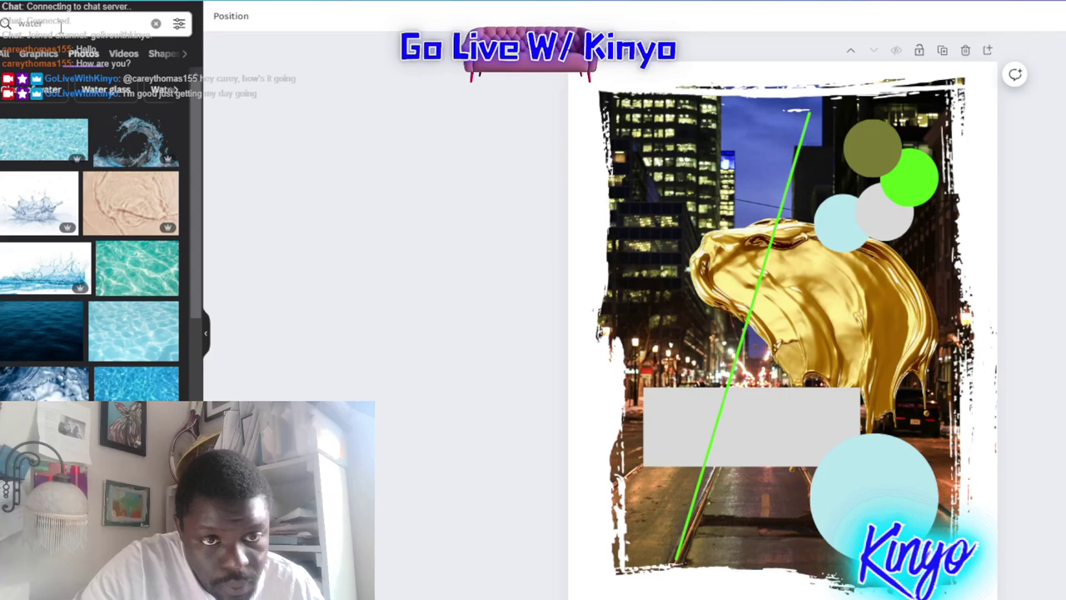
{"action": "scroll", "coordinate": [60, 209], "scroll_direction": "down", "scroll_amount": 3}
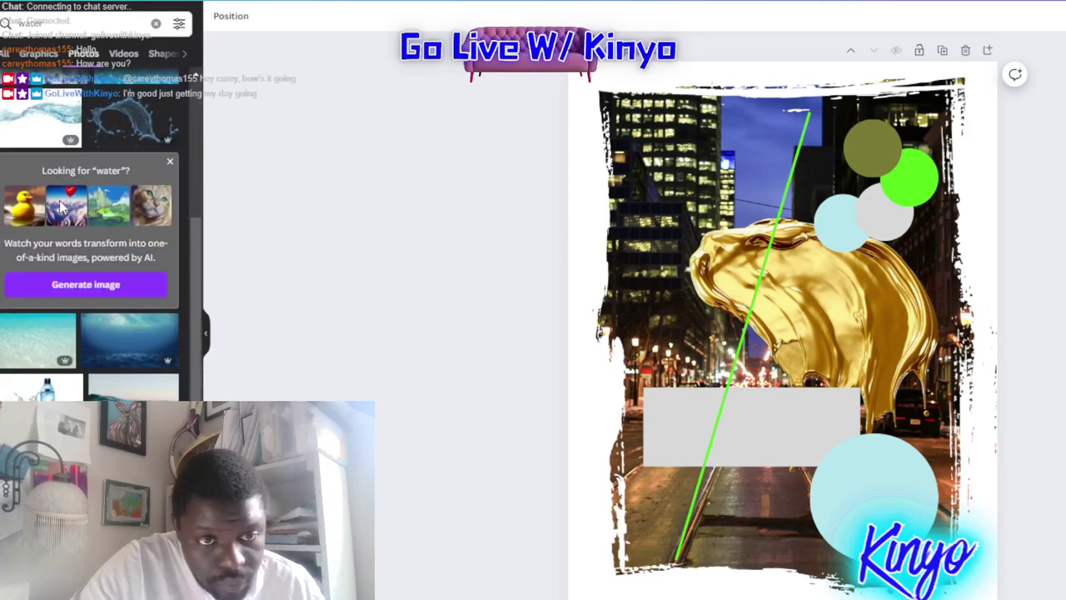
{"action": "scroll", "coordinate": [60, 209], "scroll_direction": "down", "scroll_amount": 3}
{"action": "scroll", "coordinate": [60, 208], "scroll_direction": "down", "scroll_amount": 3}
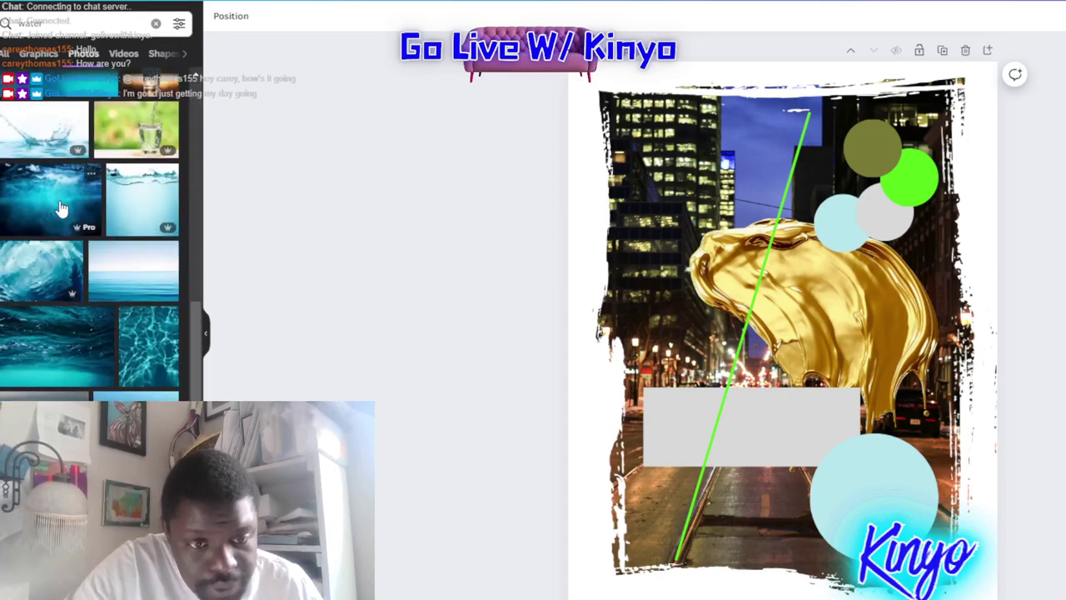
{"action": "scroll", "coordinate": [60, 208], "scroll_direction": "down", "scroll_amount": 3}
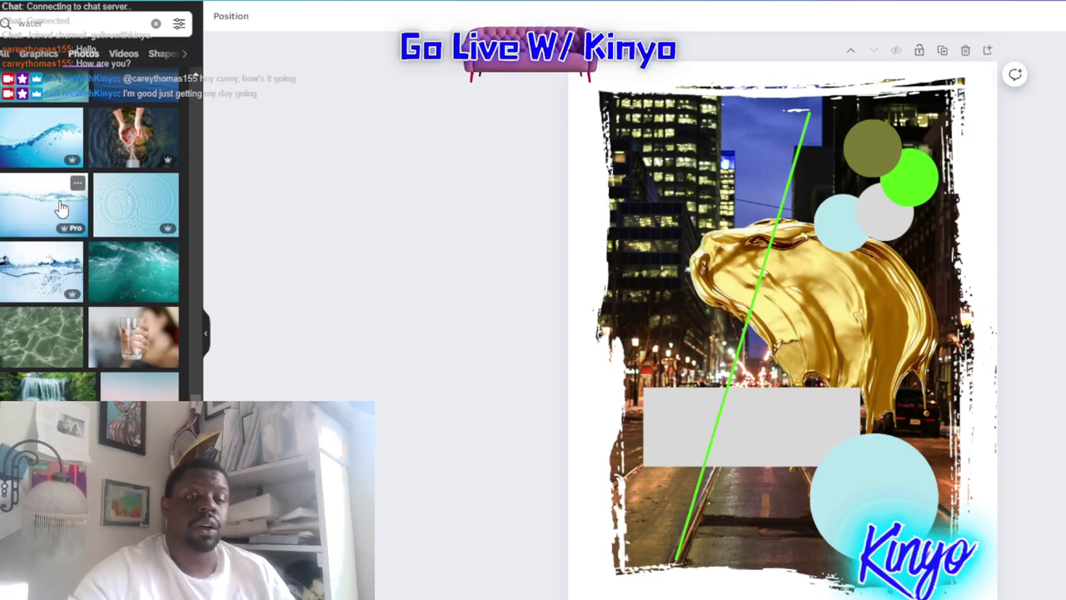
{"action": "scroll", "coordinate": [60, 208], "scroll_direction": "down", "scroll_amount": 3}
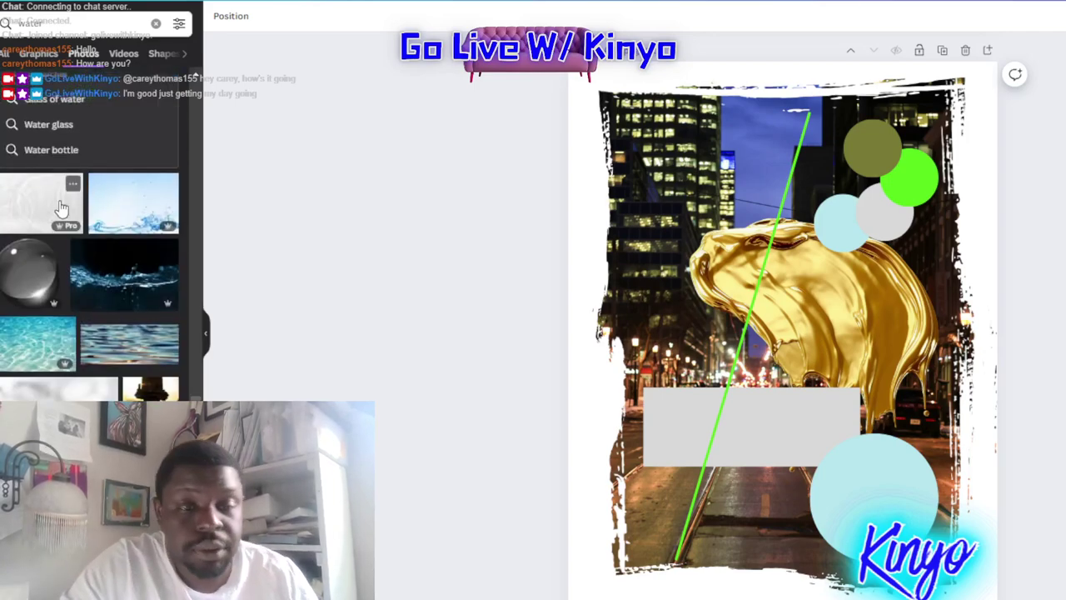
{"action": "scroll", "coordinate": [60, 209], "scroll_direction": "down", "scroll_amount": 3}
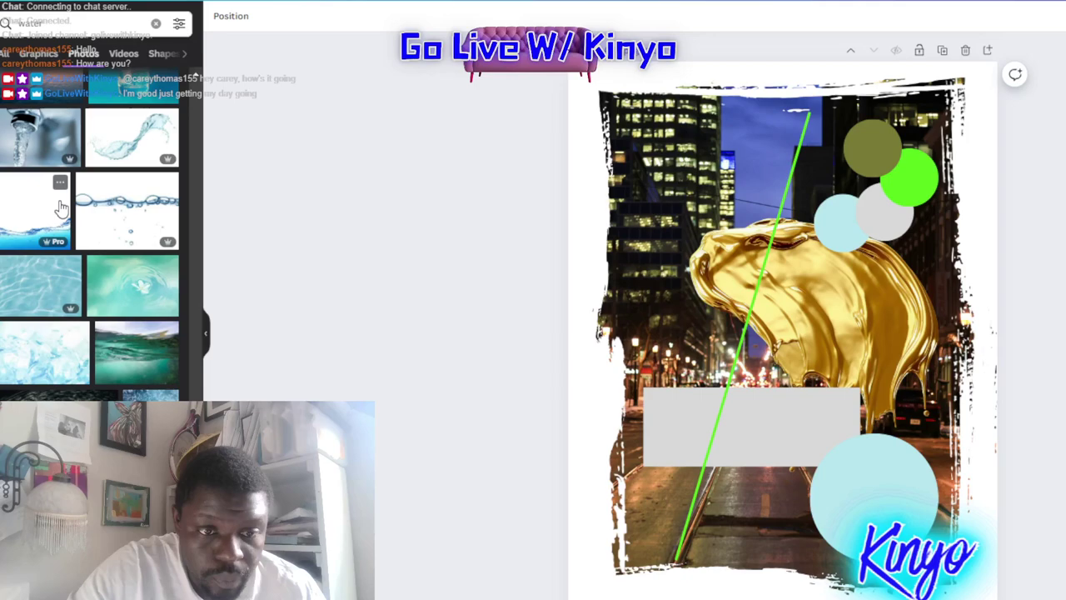
{"action": "scroll", "coordinate": [59, 208], "scroll_direction": "down", "scroll_amount": 3}
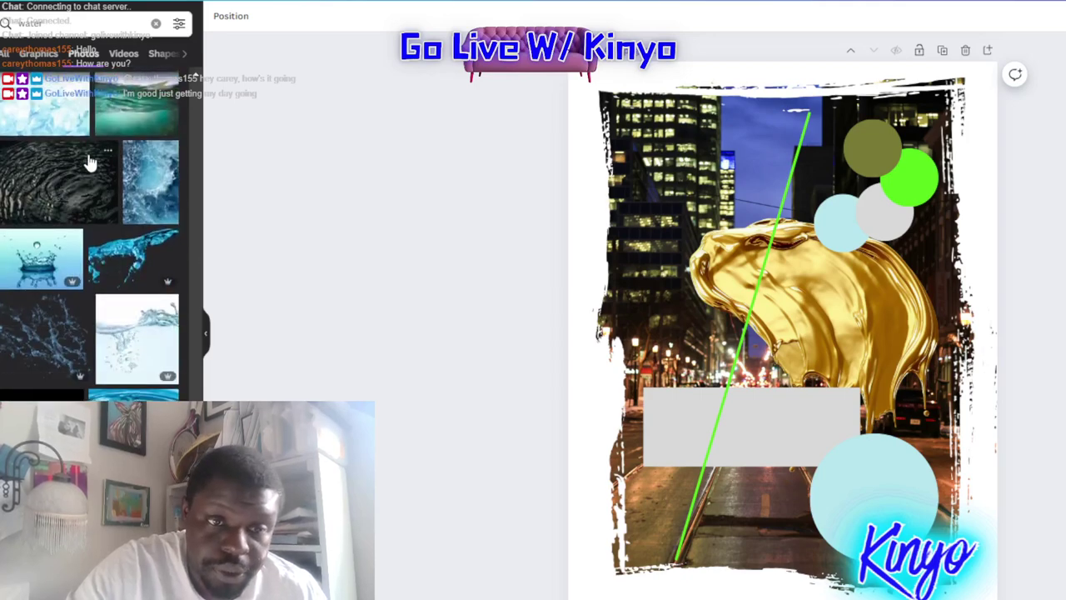
{"action": "scroll", "coordinate": [29, 361], "scroll_direction": "down", "scroll_amount": 3}
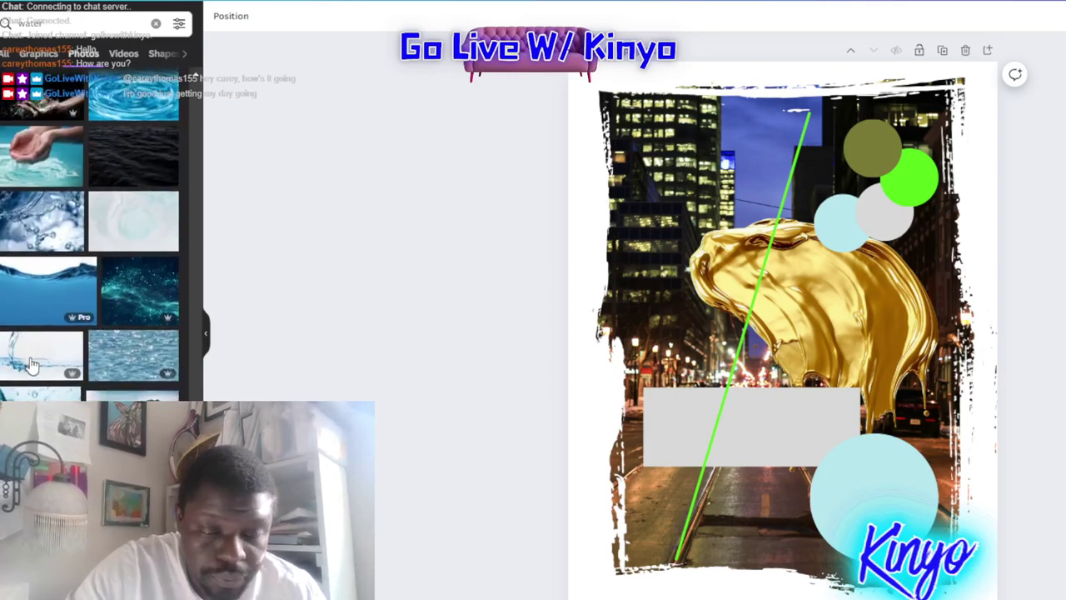
{"action": "scroll", "coordinate": [29, 364], "scroll_direction": "down", "scroll_amount": 2}
{"action": "scroll", "coordinate": [29, 364], "scroll_direction": "down", "scroll_amount": 1}
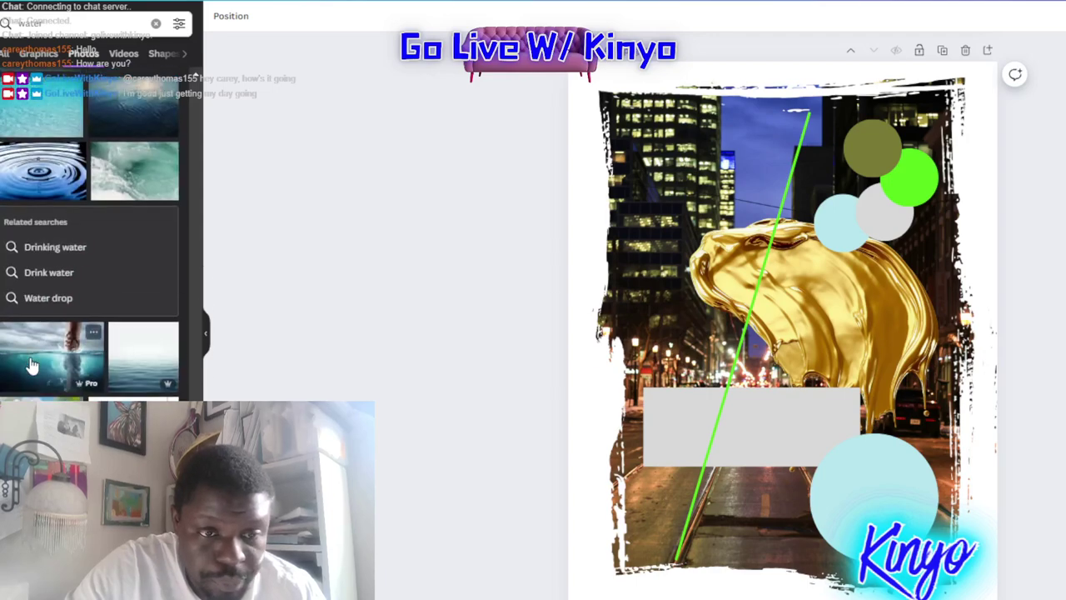
{"action": "scroll", "coordinate": [29, 364], "scroll_direction": "down", "scroll_amount": 2}
{"action": "scroll", "coordinate": [29, 364], "scroll_direction": "up", "scroll_amount": 1}
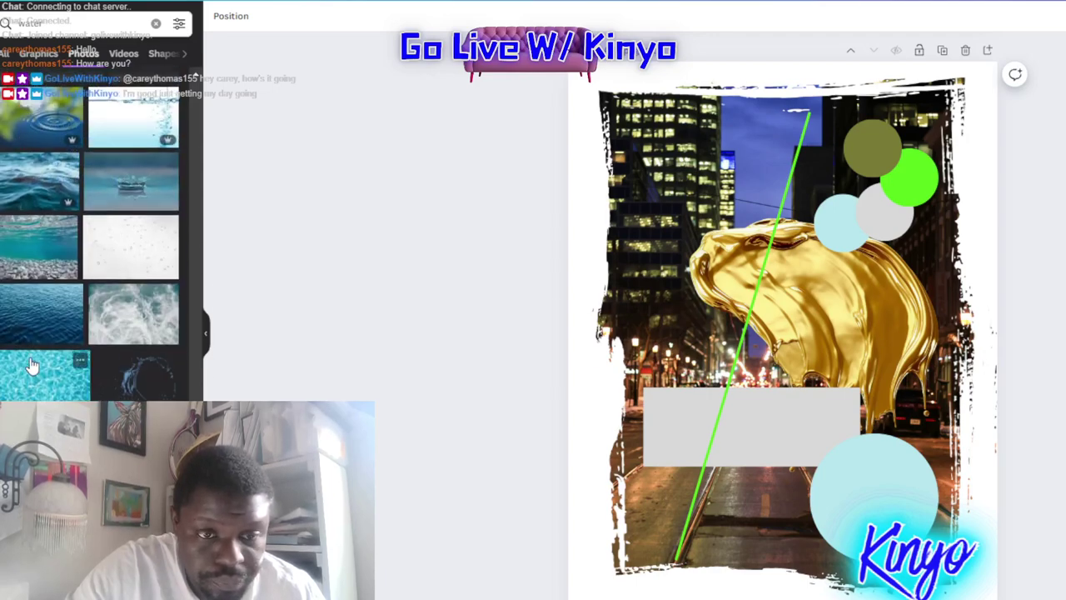
Add the blue splash-ring graphic and move it up-left over the buildings.
{"action": "left_click", "coordinate": [129, 392]}
{"action": "left_click_drag", "start_coordinate": [761, 357], "coordinate": [699, 242]}
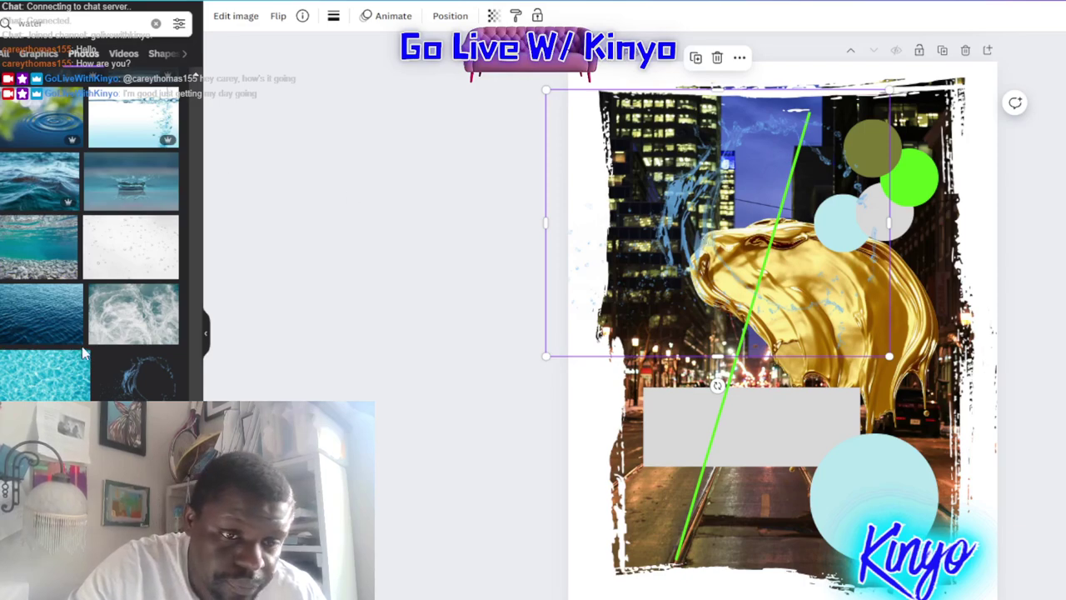
{"action": "scroll", "coordinate": [84, 354], "scroll_direction": "down", "scroll_amount": 3}
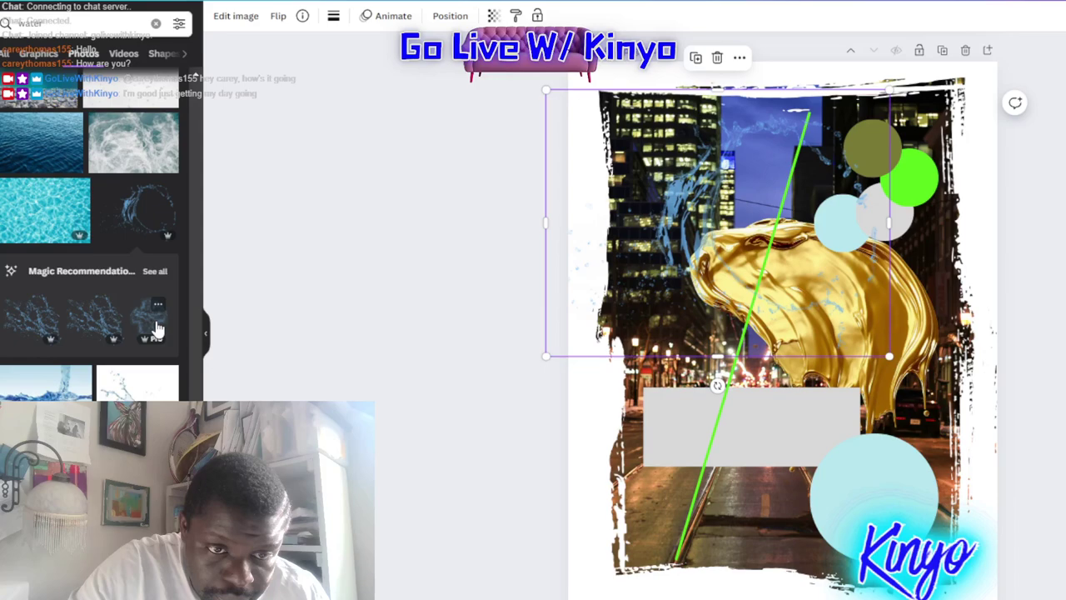
Try two more recommended blue water-splash graphics on the poster, then deselect.
{"action": "left_click", "coordinate": [158, 329]}
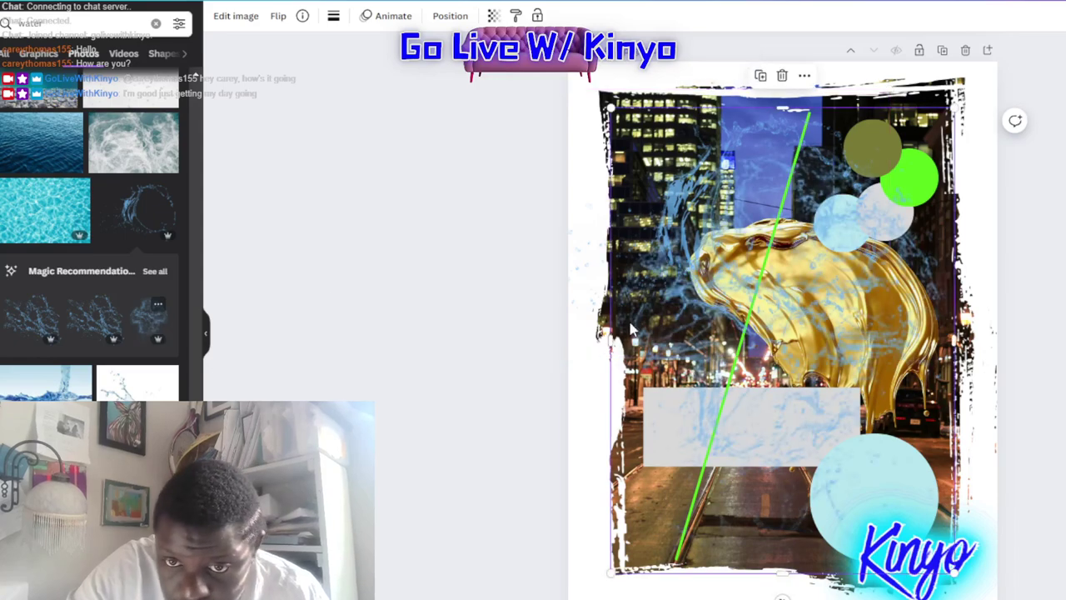
{"action": "left_click", "coordinate": [752, 388]}
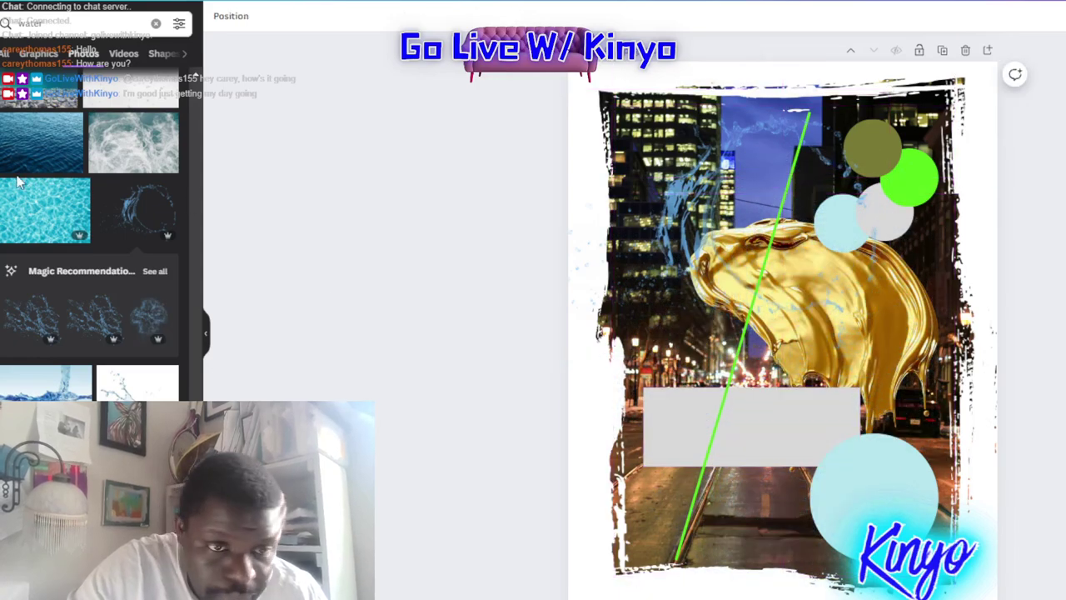
{"action": "scroll", "coordinate": [16, 351], "scroll_direction": "down", "scroll_amount": 1}
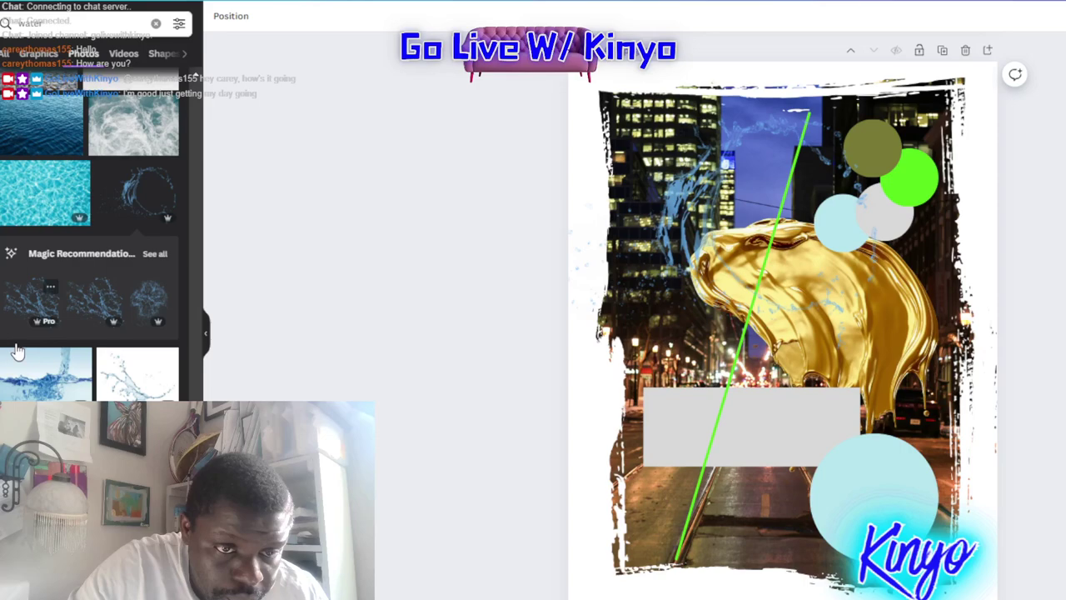
{"action": "left_click", "coordinate": [81, 303]}
{"action": "left_click", "coordinate": [350, 312]}
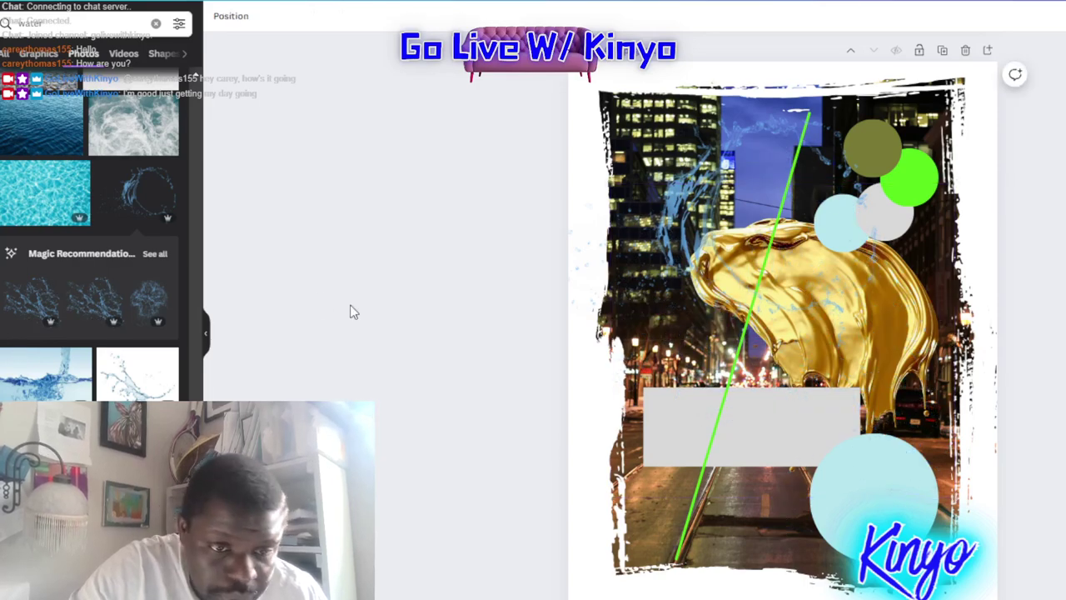
{"action": "scroll", "coordinate": [84, 292], "scroll_direction": "down", "scroll_amount": 2}
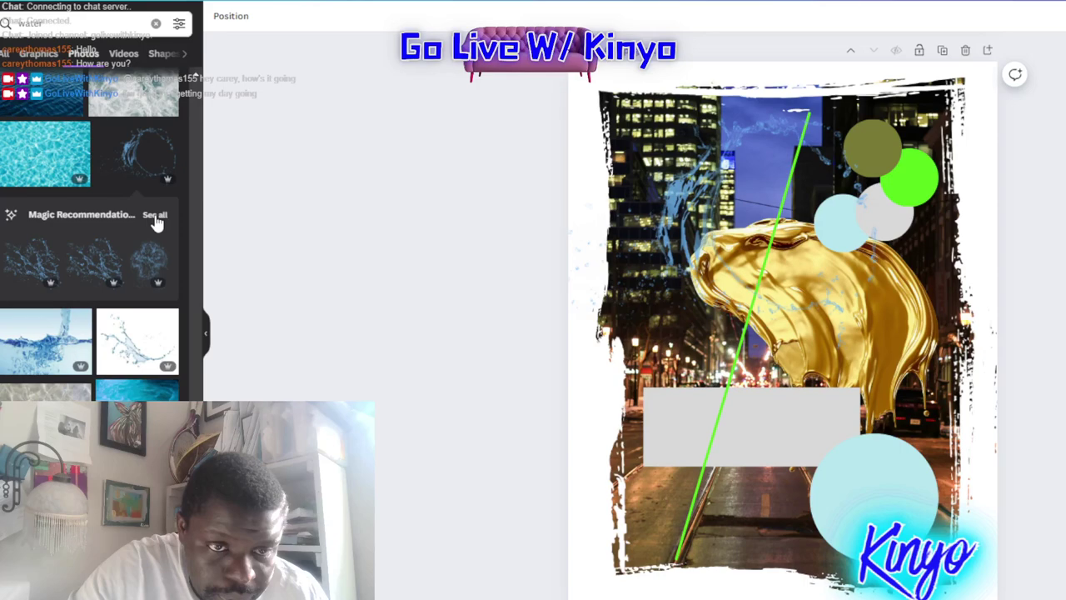
Add the clear curling water splash from the full Magic Recommendations list.
{"action": "left_click", "coordinate": [155, 217]}
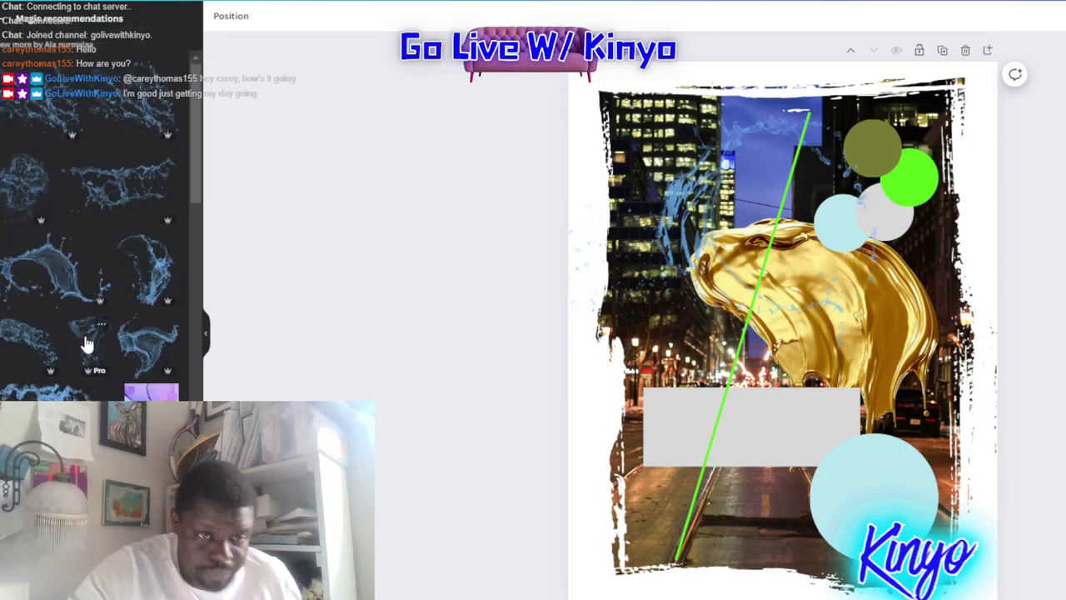
{"action": "scroll", "coordinate": [87, 333], "scroll_direction": "down", "scroll_amount": 5}
{"action": "scroll", "coordinate": [91, 300], "scroll_direction": "down", "scroll_amount": 3}
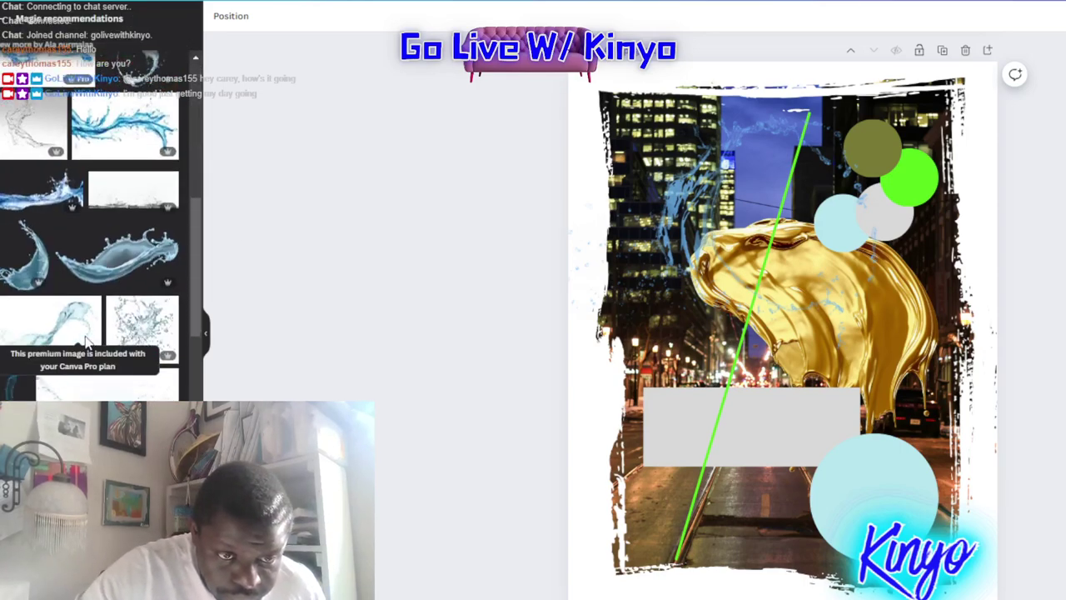
{"action": "left_click", "coordinate": [121, 261]}
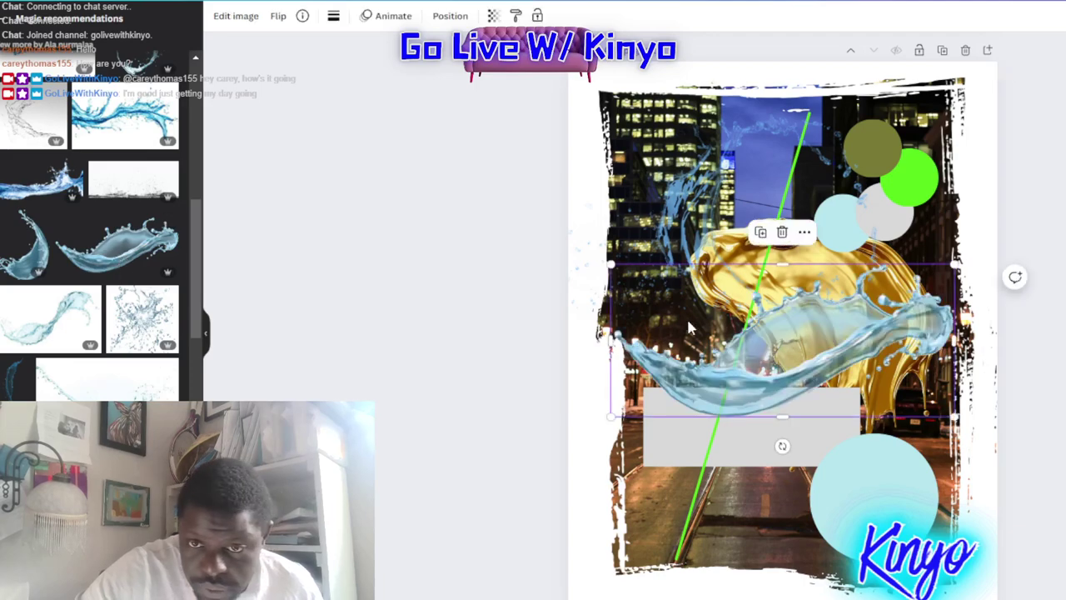
Move the clear splash to the poster's bottom and shrink it slightly.
{"action": "left_click", "coordinate": [686, 210]}
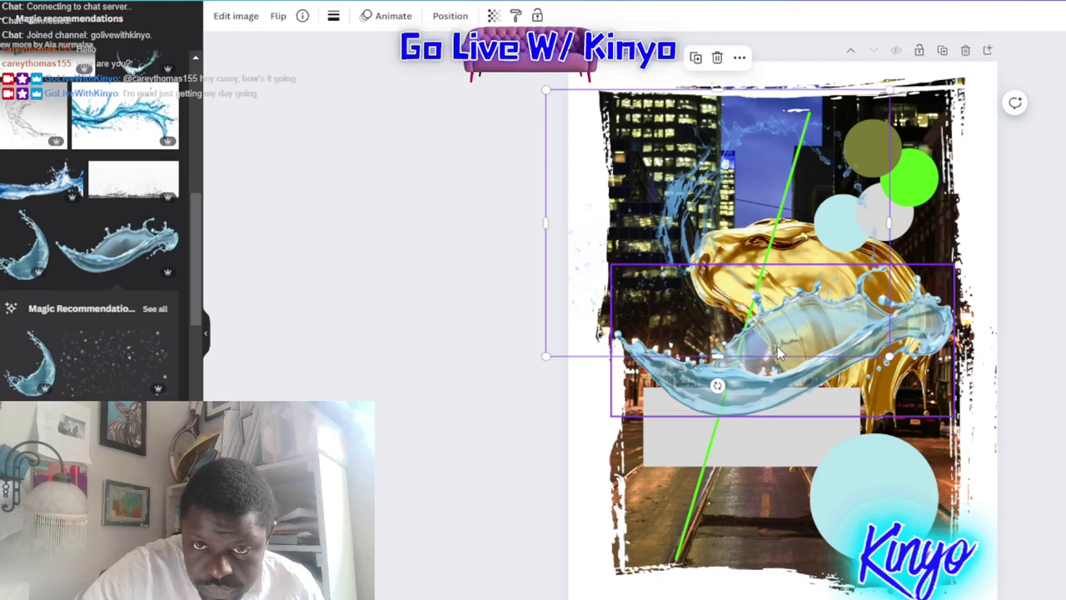
{"action": "left_click_drag", "start_coordinate": [781, 376], "coordinate": [783, 511]}
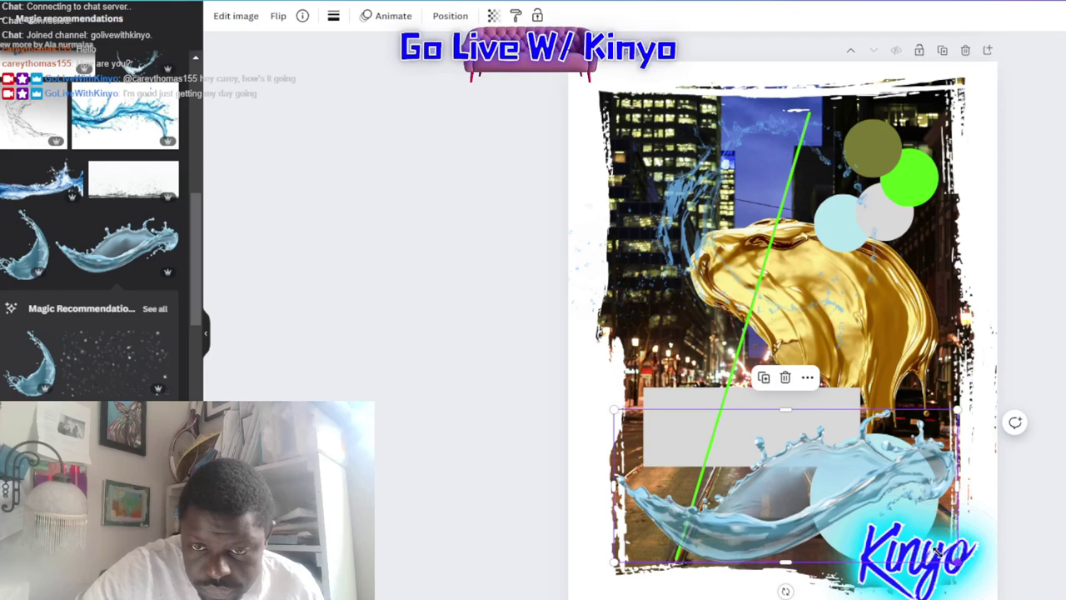
{"action": "left_click_drag", "start_coordinate": [937, 552], "coordinate": [925, 541]}
{"action": "left_click_drag", "start_coordinate": [833, 483], "coordinate": [840, 491]}
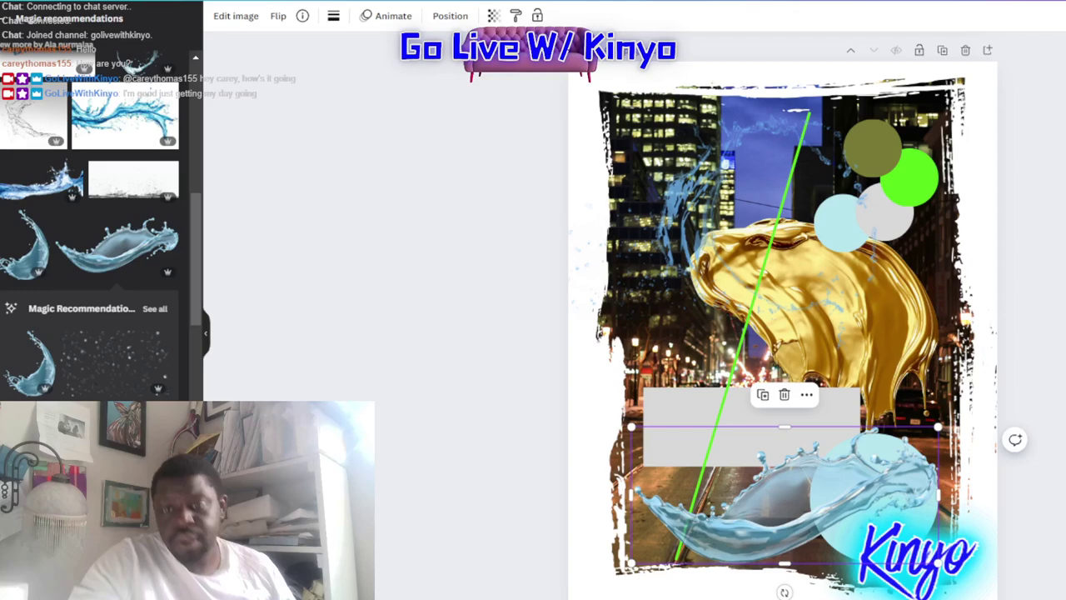
{"action": "key", "text": "Escape"}
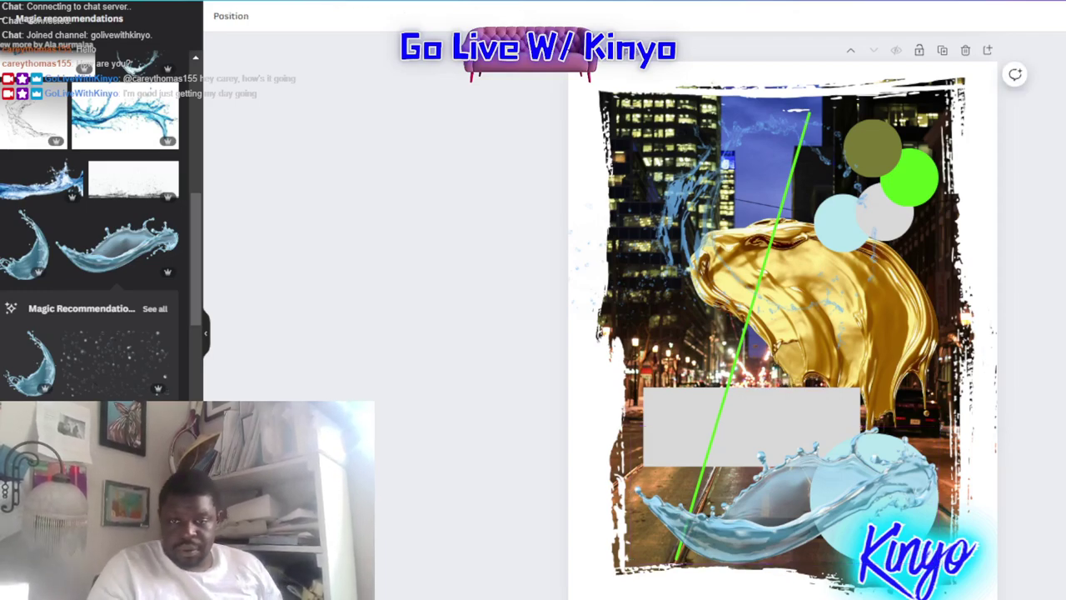